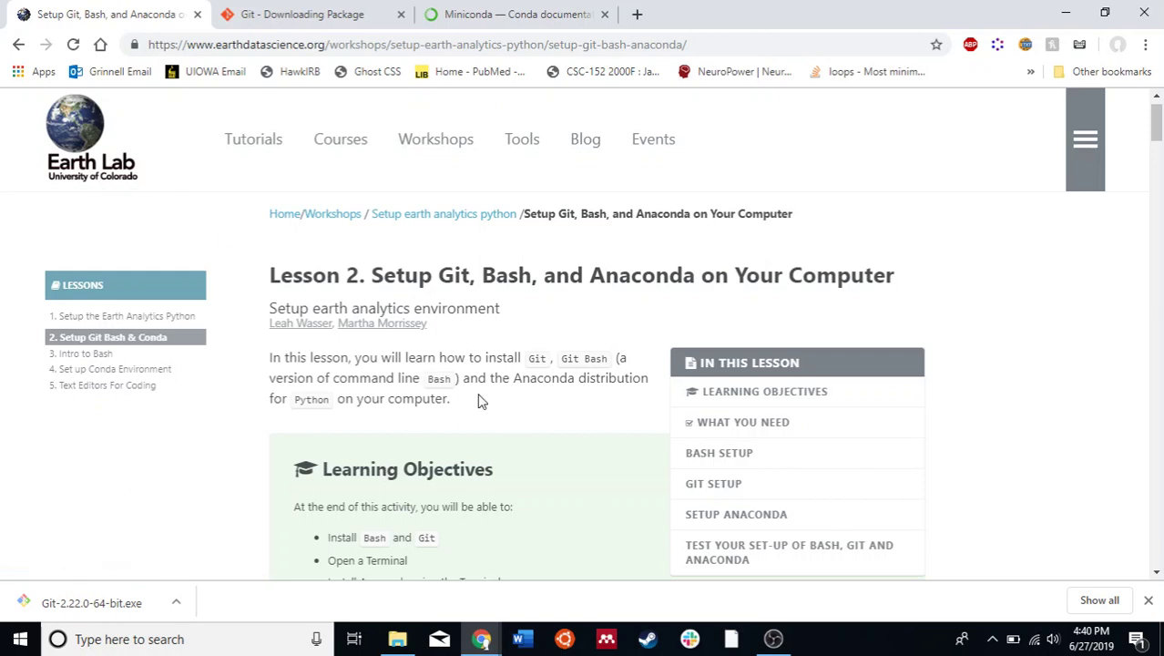
Read through the tutorial's Bash Setup steps, then go to the Git - Downloading Package tab.
scroll(489, 364, down, 1)
scroll(489, 370, down, 3)
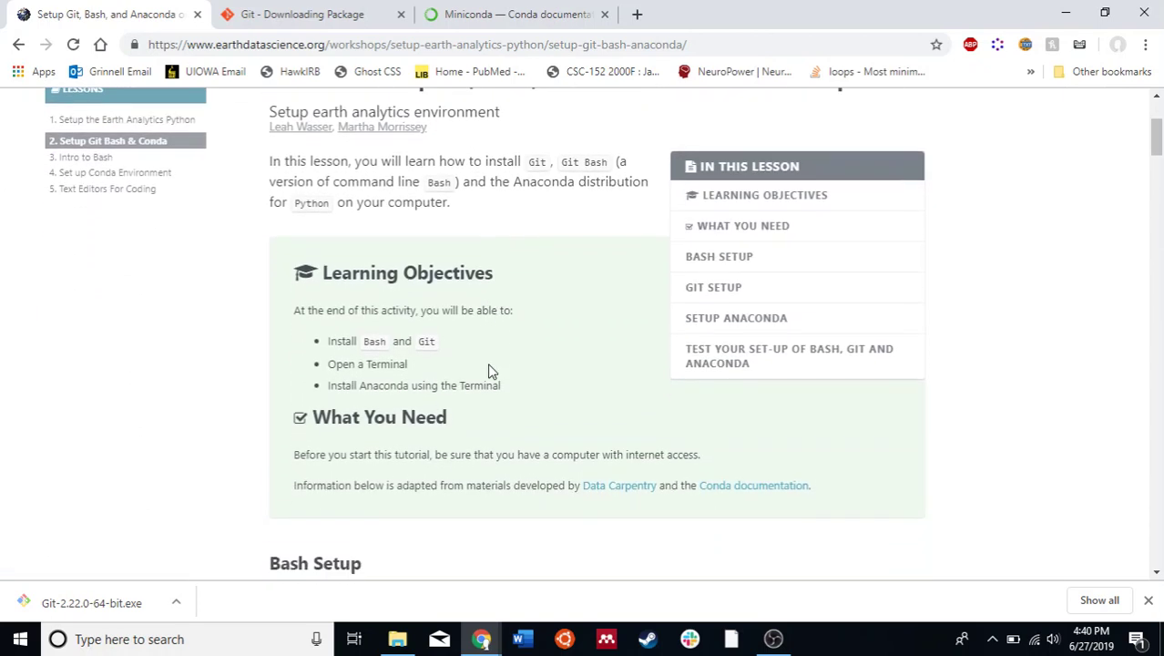
scroll(489, 371, down, 1)
scroll(487, 371, down, 1)
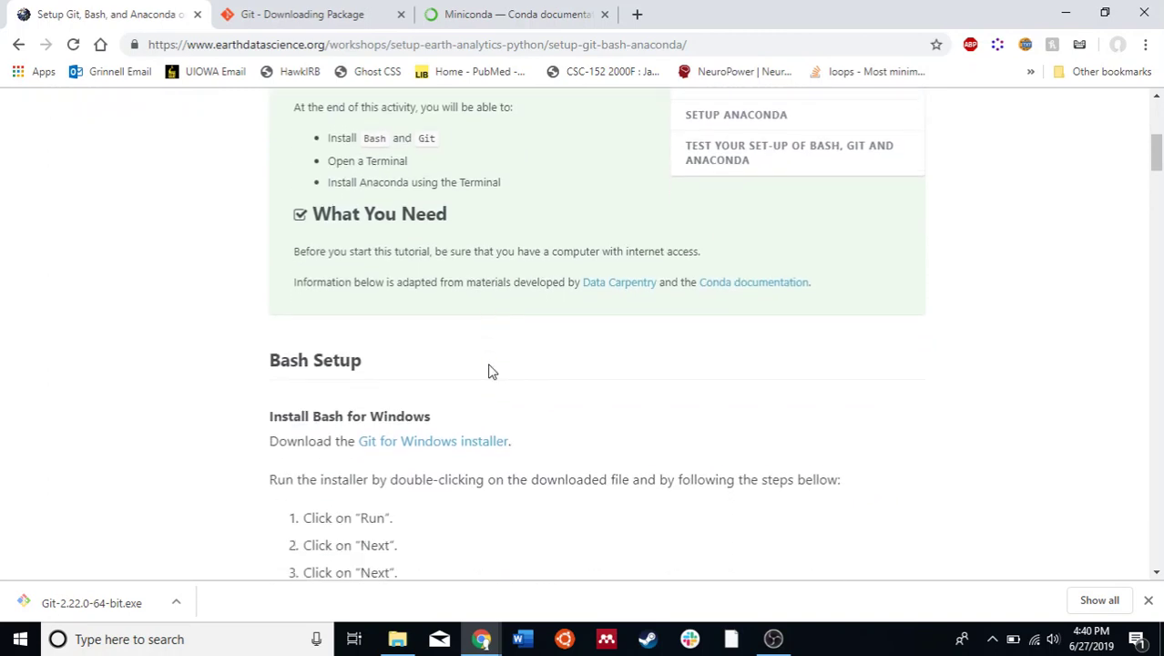
scroll(554, 285, down, 1)
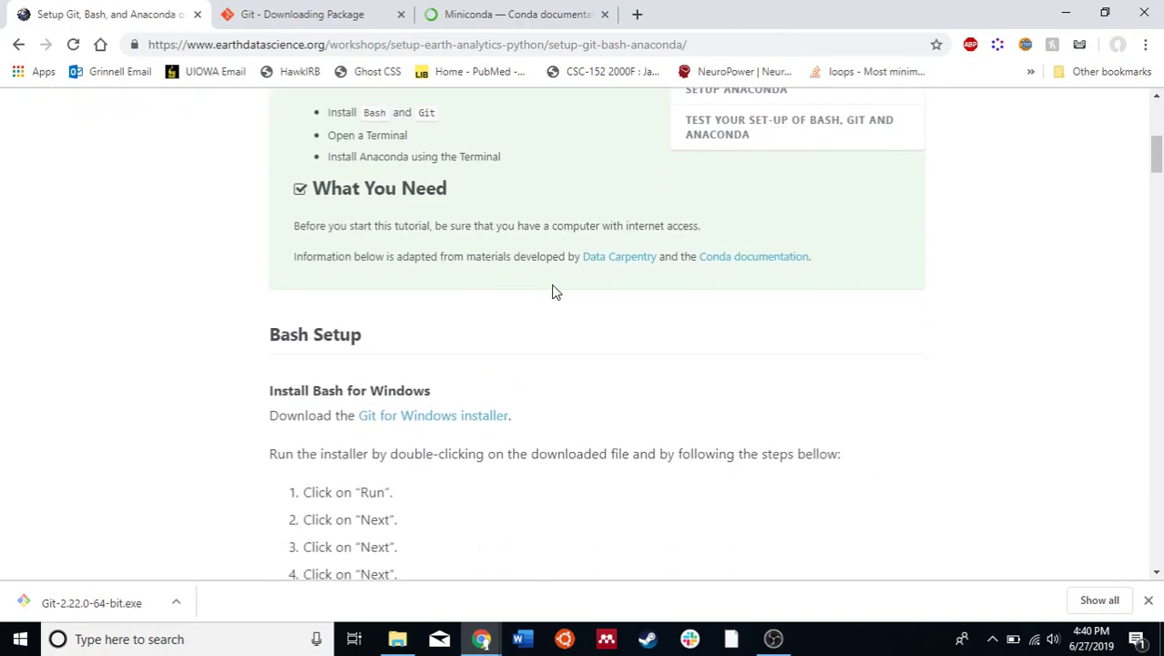
scroll(463, 338, down, 1)
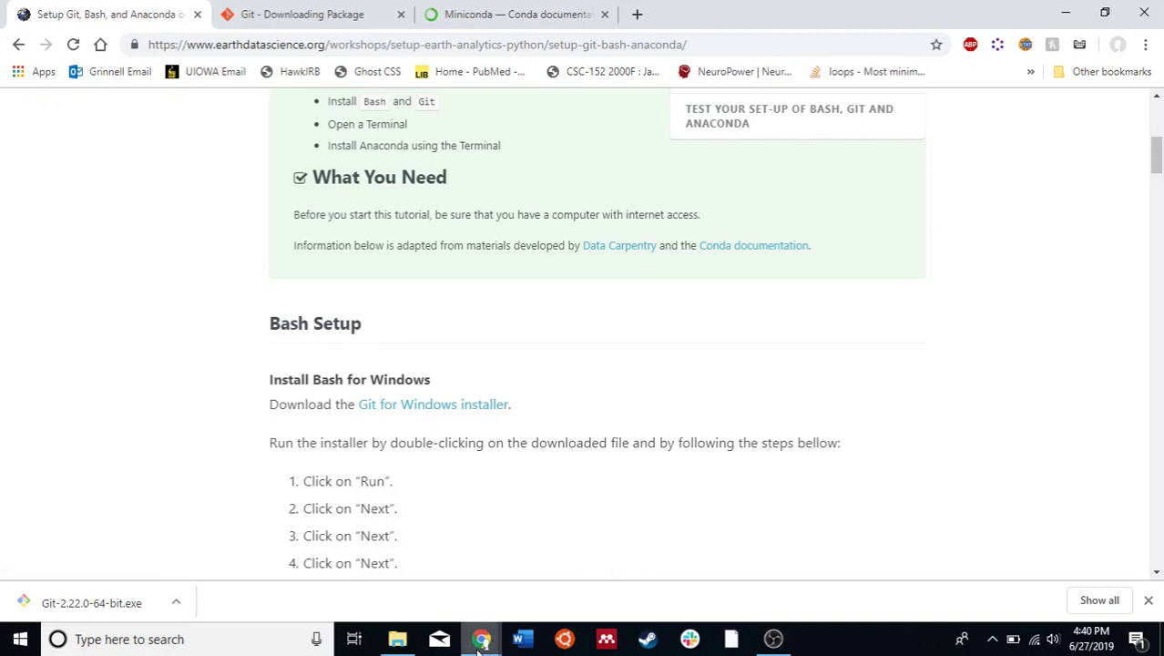
mouse_move(480, 644)
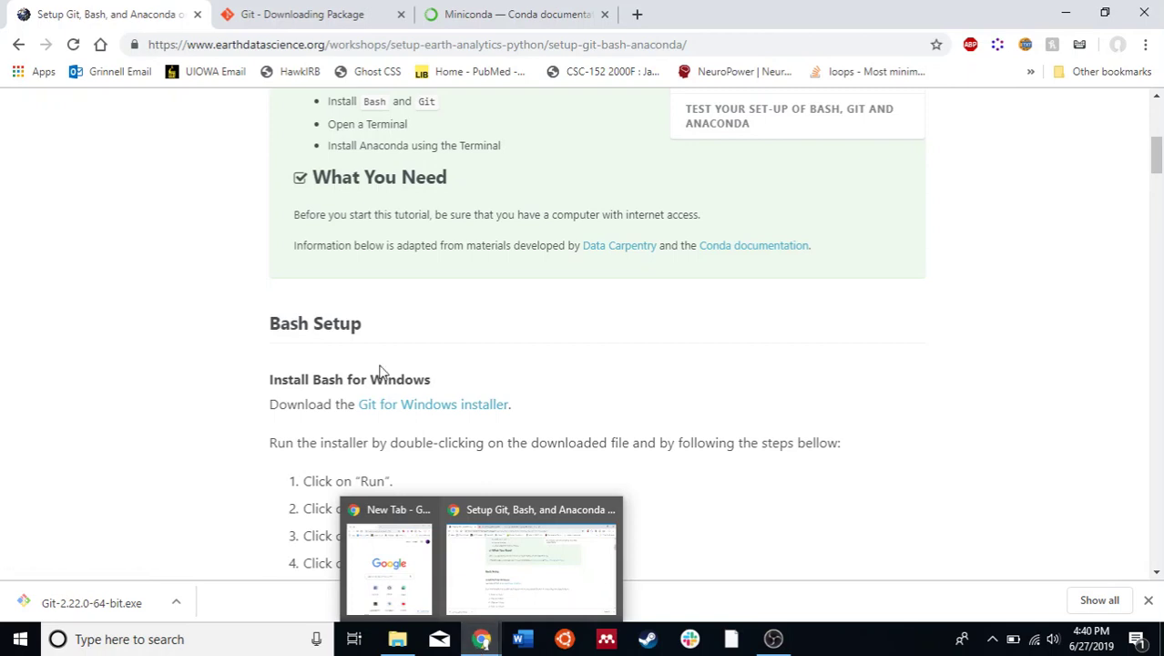
click(281, 9)
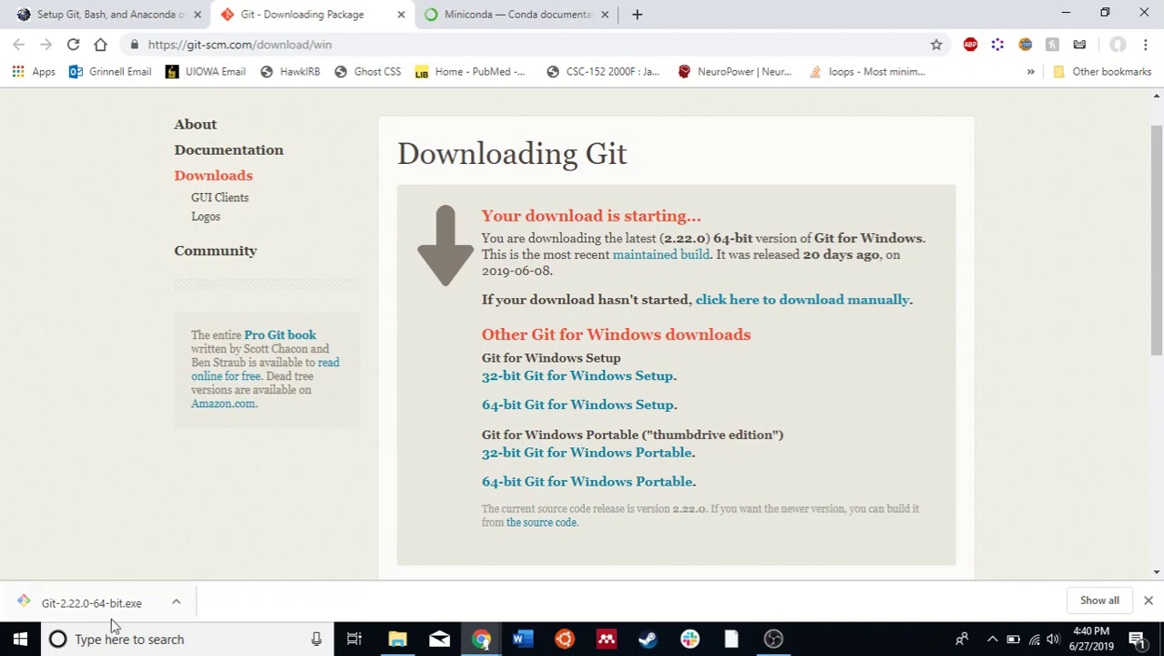
Launch the Git-2.22.0-64-bit installer from the Downloads > test_note folder.
click(397, 638)
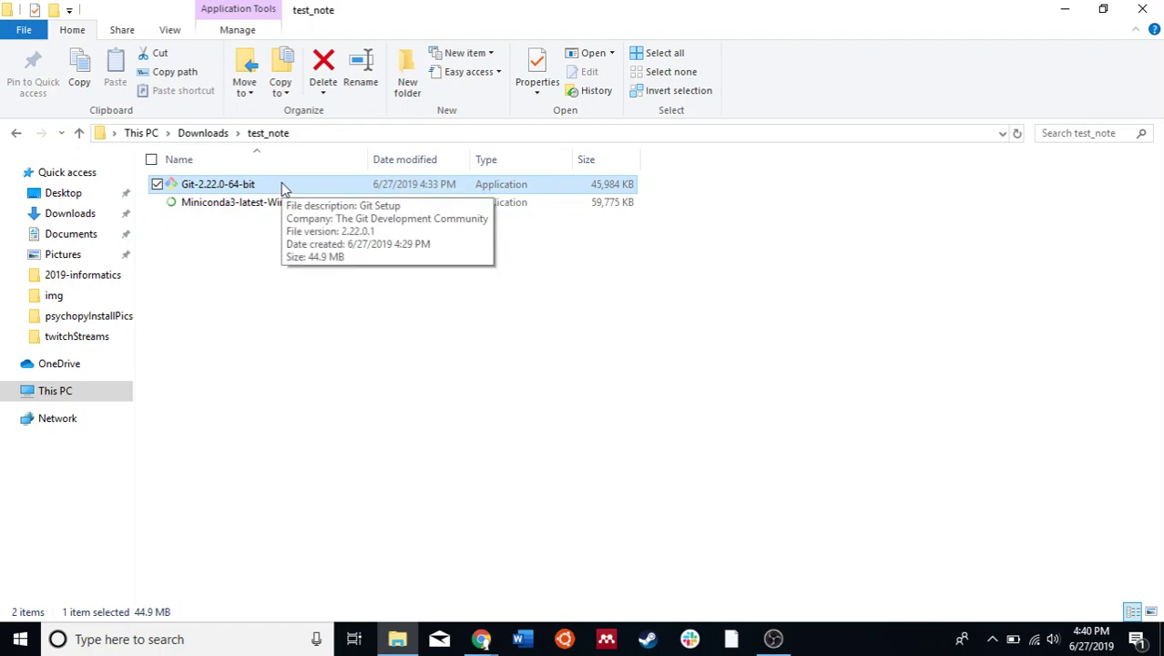
double_click(257, 186)
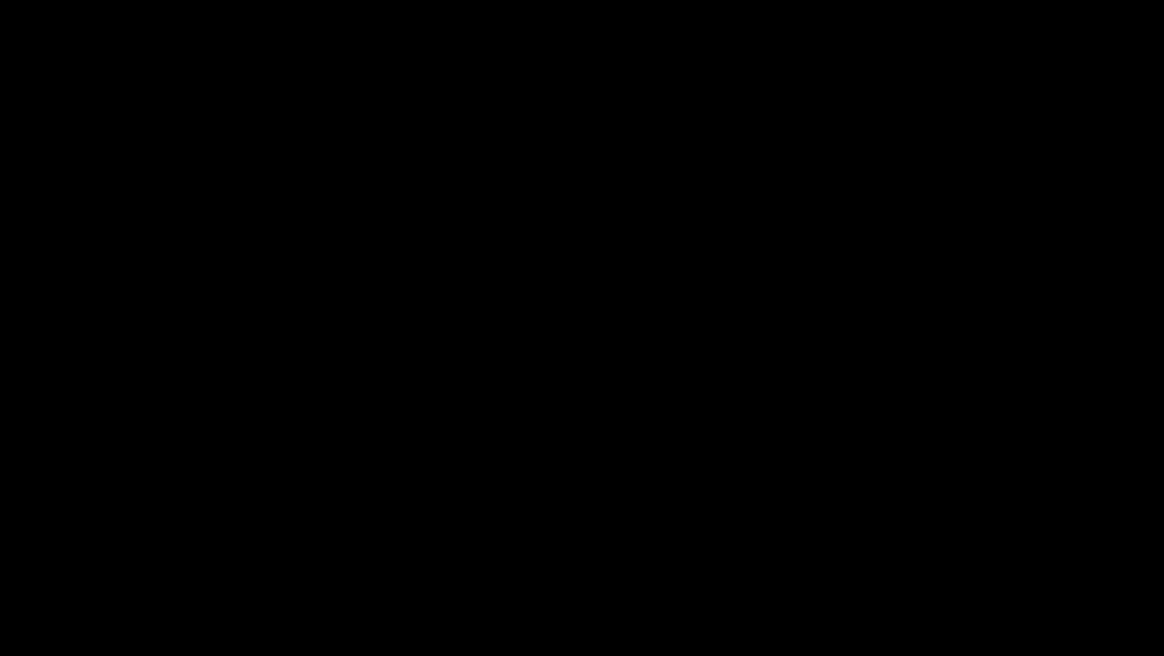
Allow the installer to run and accept the license, install location, components and Start Menu folder.
click(502, 433)
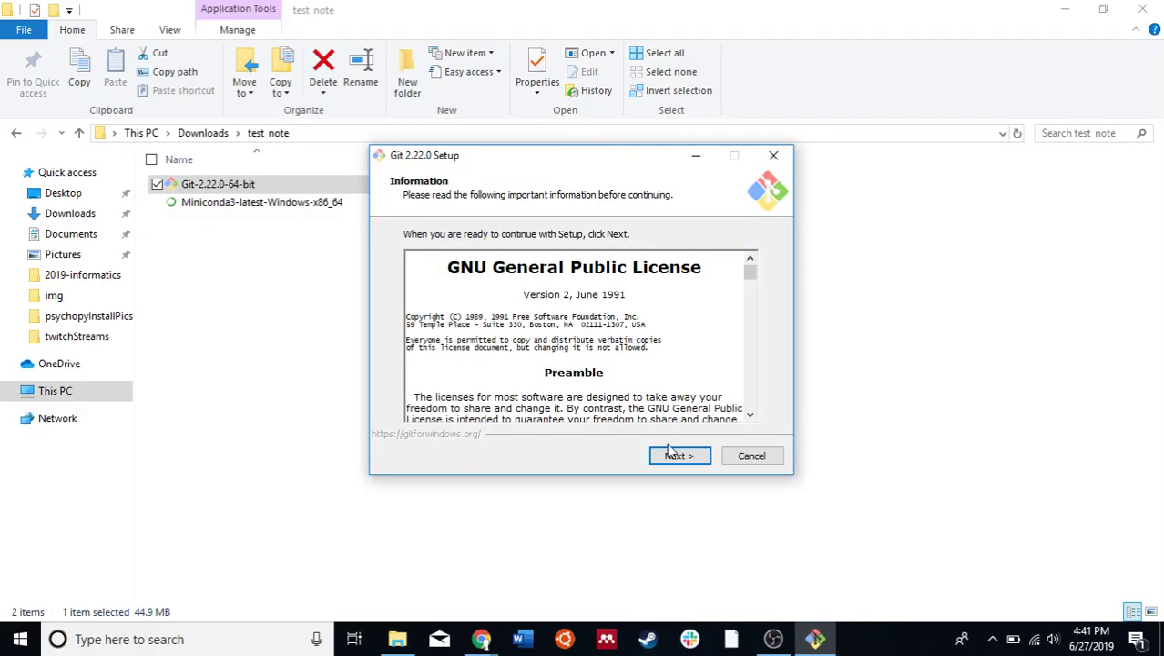
click(671, 452)
click(674, 455)
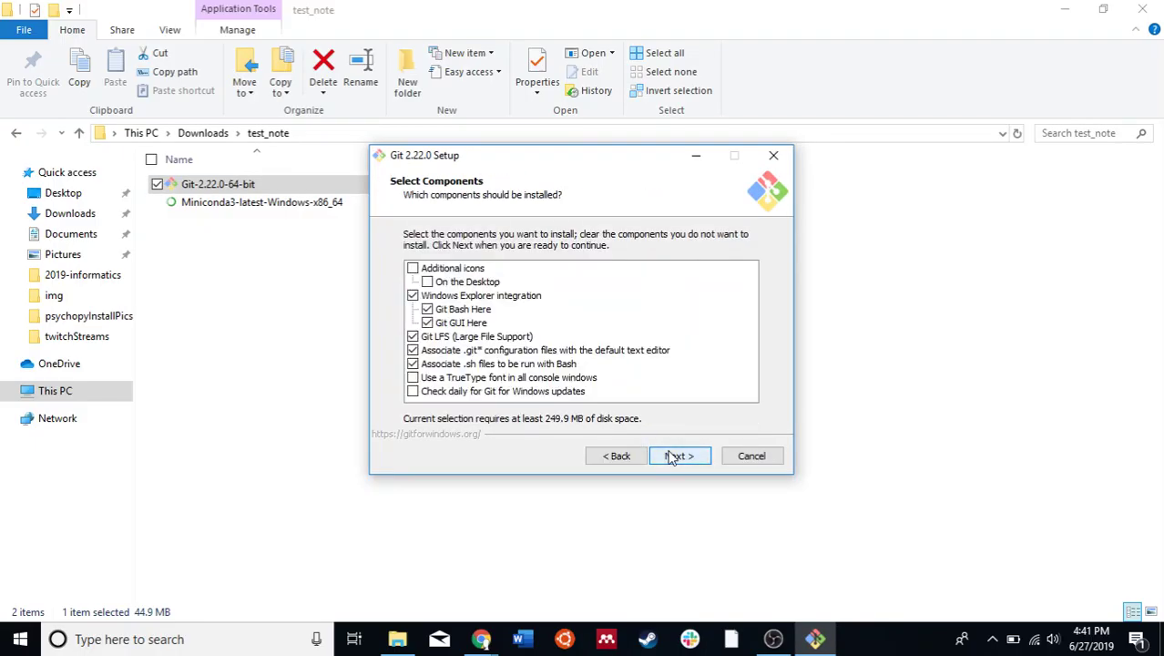
click(672, 456)
click(672, 456)
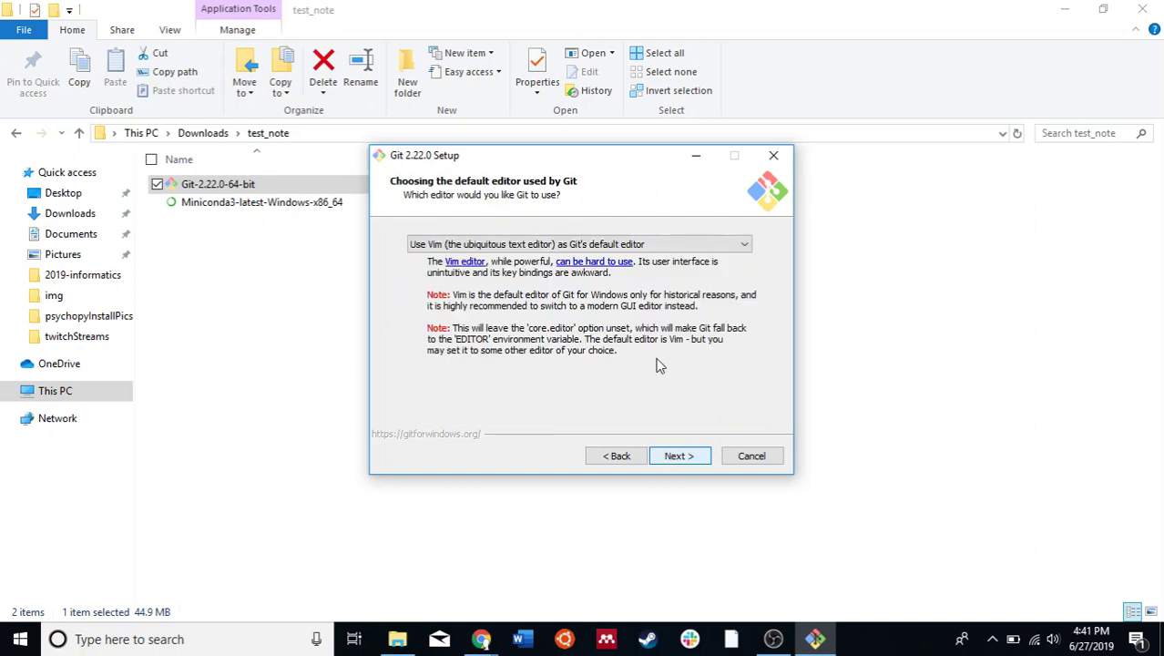
Make Nano Git's default editor and continue.
click(661, 246)
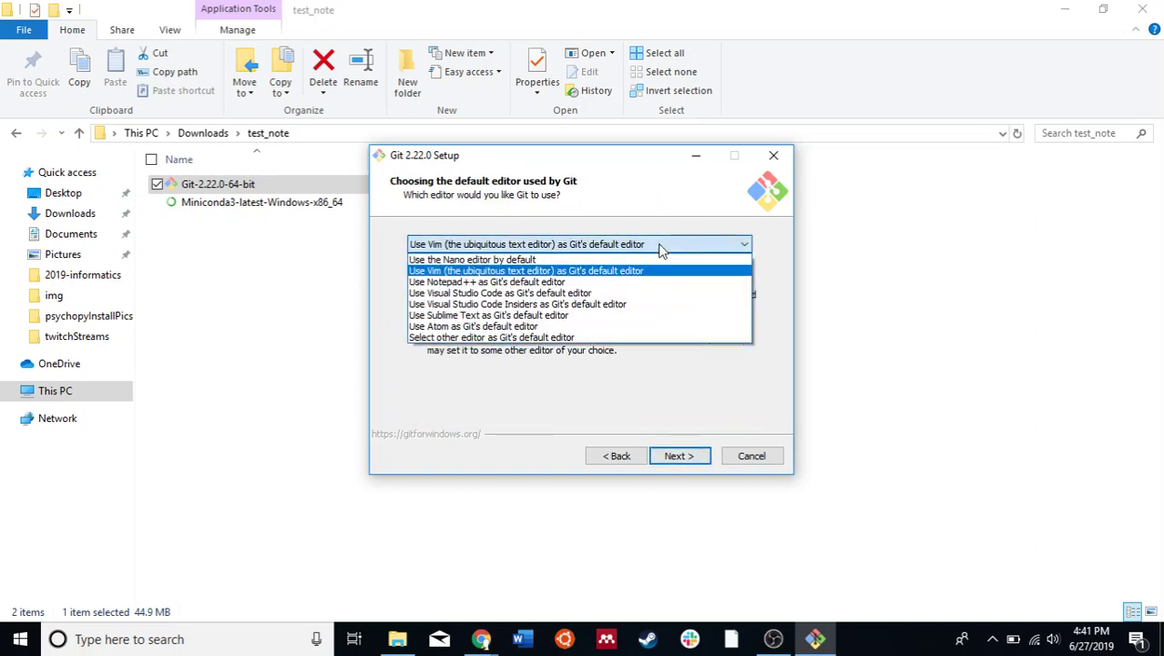
click(569, 257)
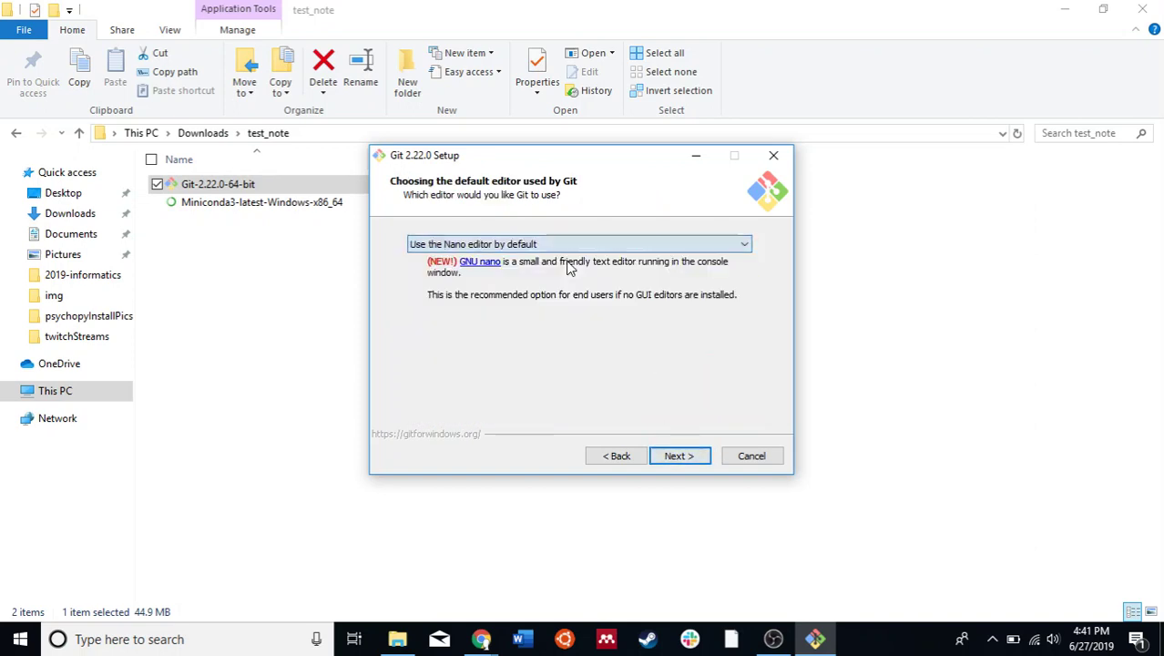
click(677, 459)
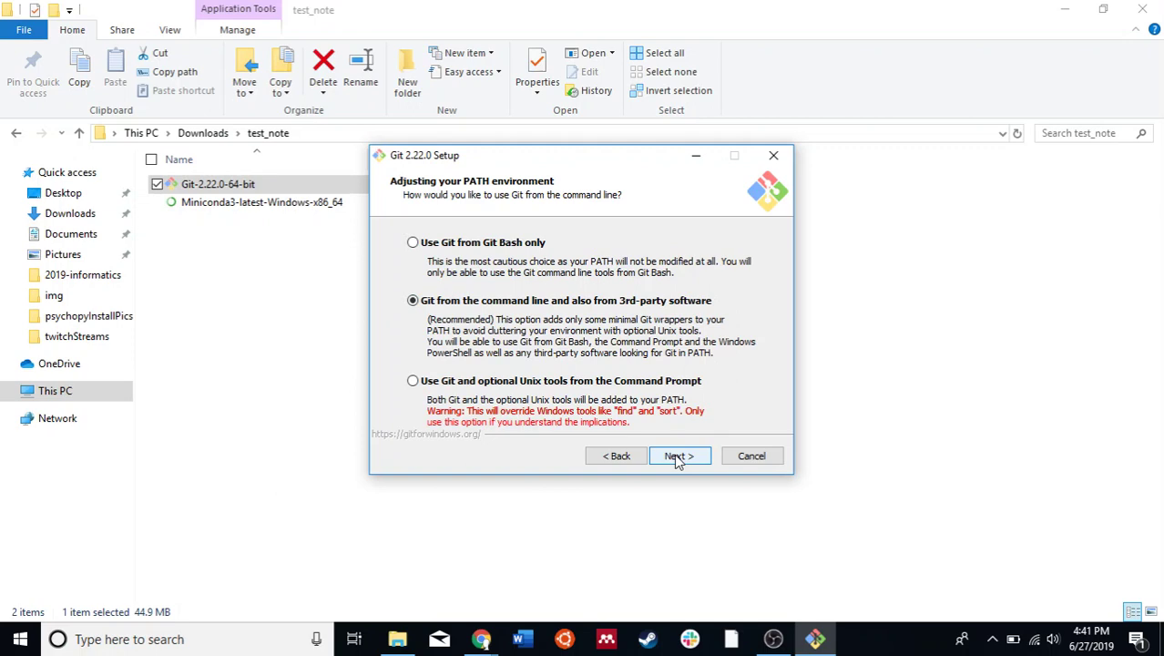
Keep the default PATH, OpenSSL, line-ending, MinTTY and extra-feature options and begin installing Git.
click(677, 459)
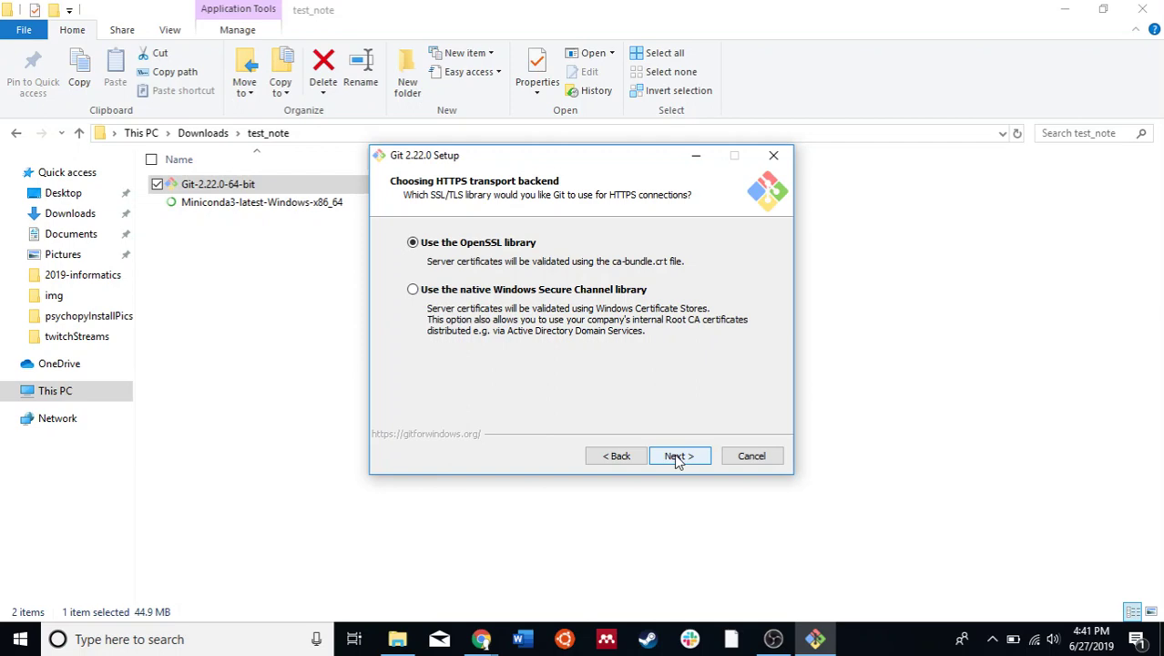
click(677, 458)
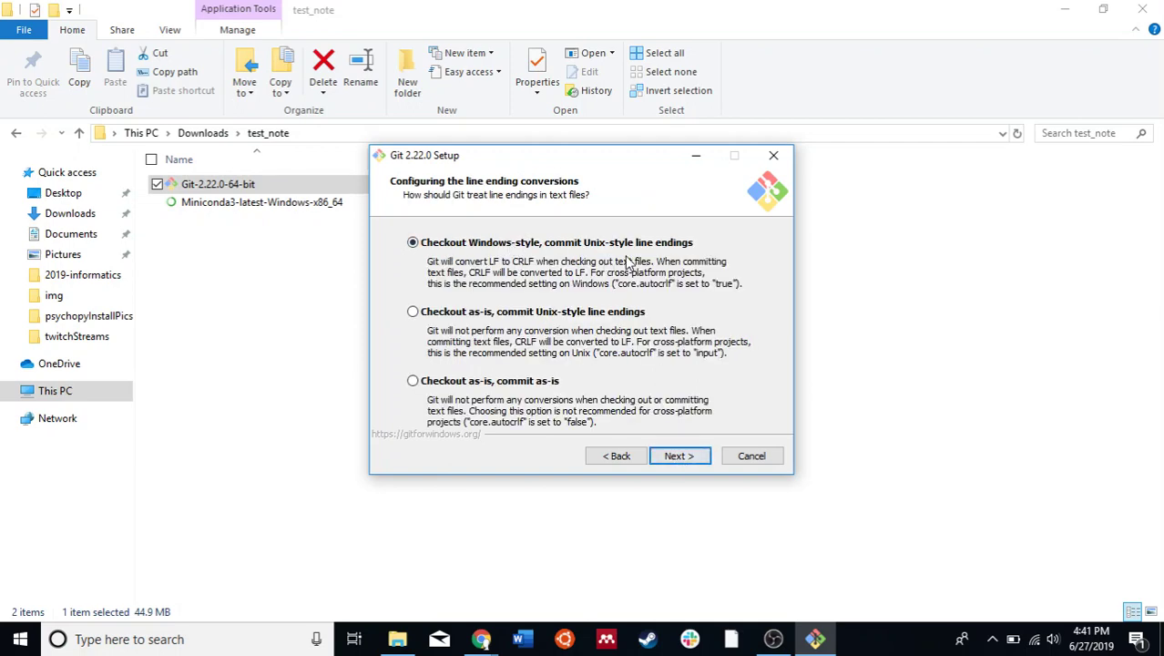
click(675, 460)
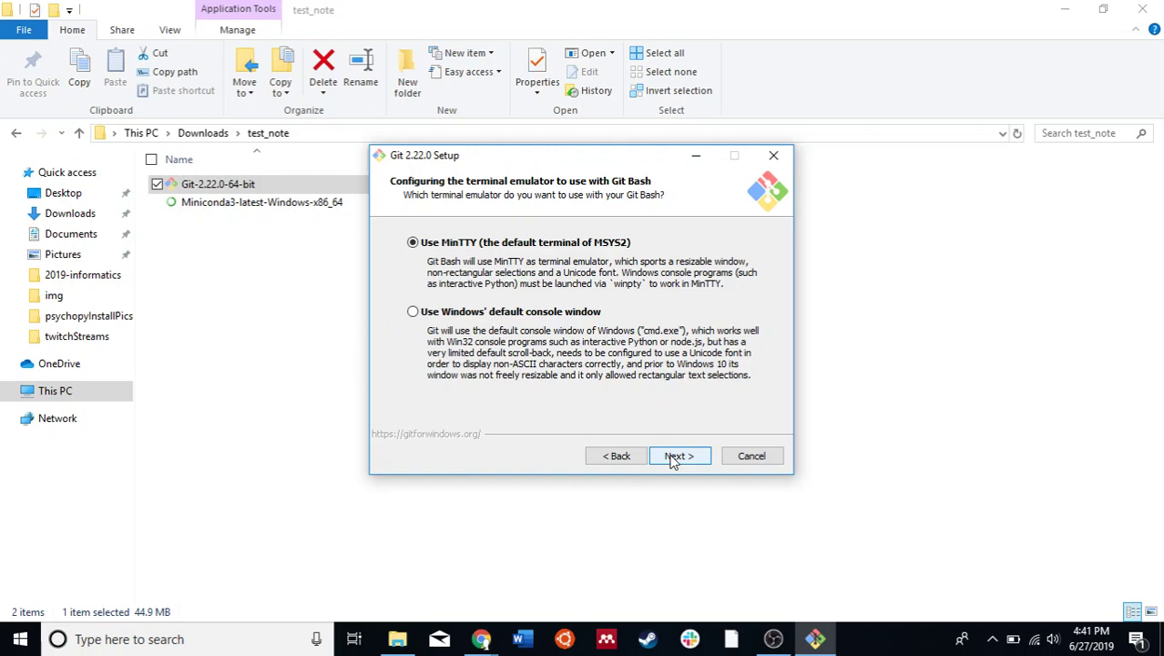
click(675, 460)
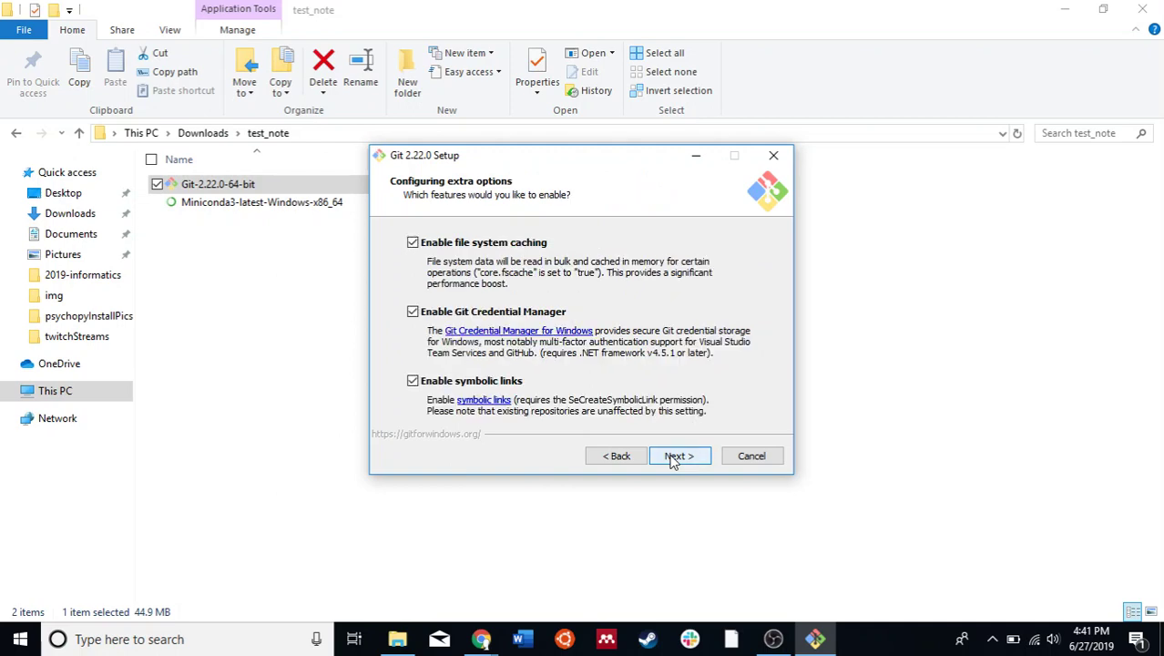
click(674, 460)
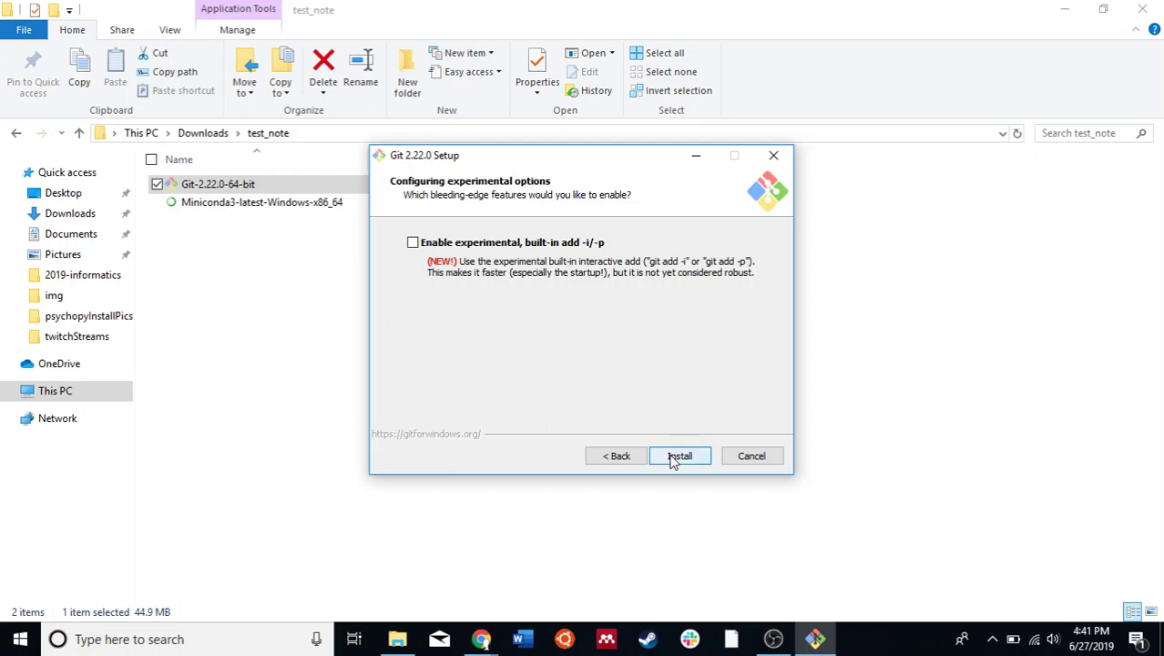
click(675, 460)
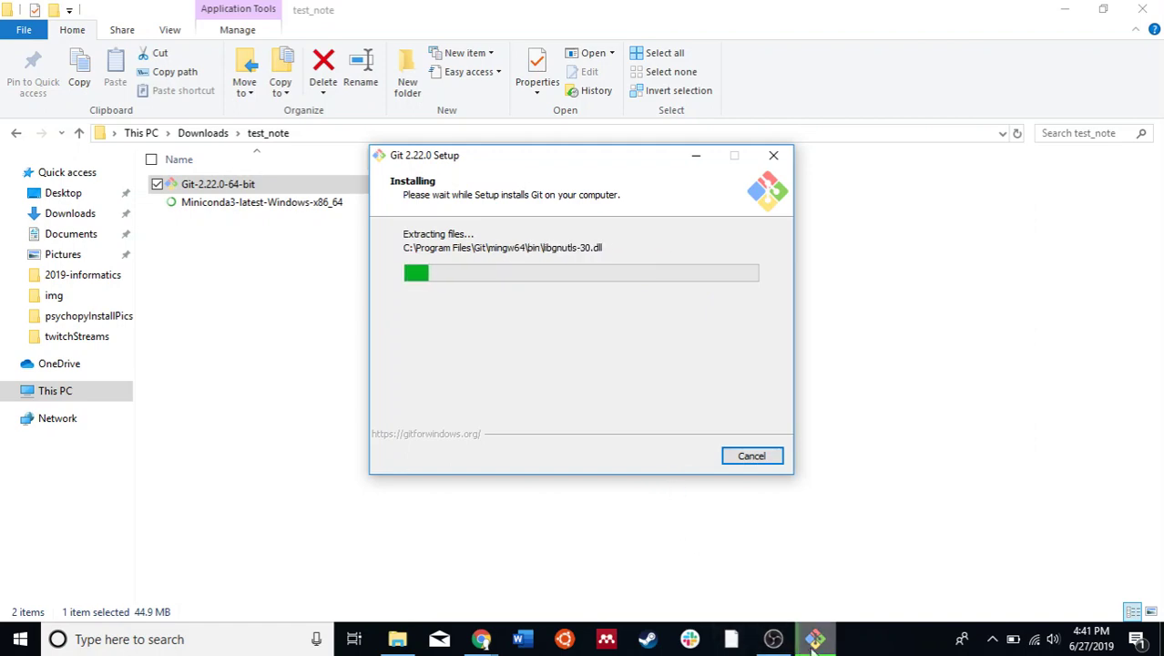
Return to the Setup Git, Bash, and Anaconda tutorial and review install steps 9 through 11.
mouse_move(481, 639)
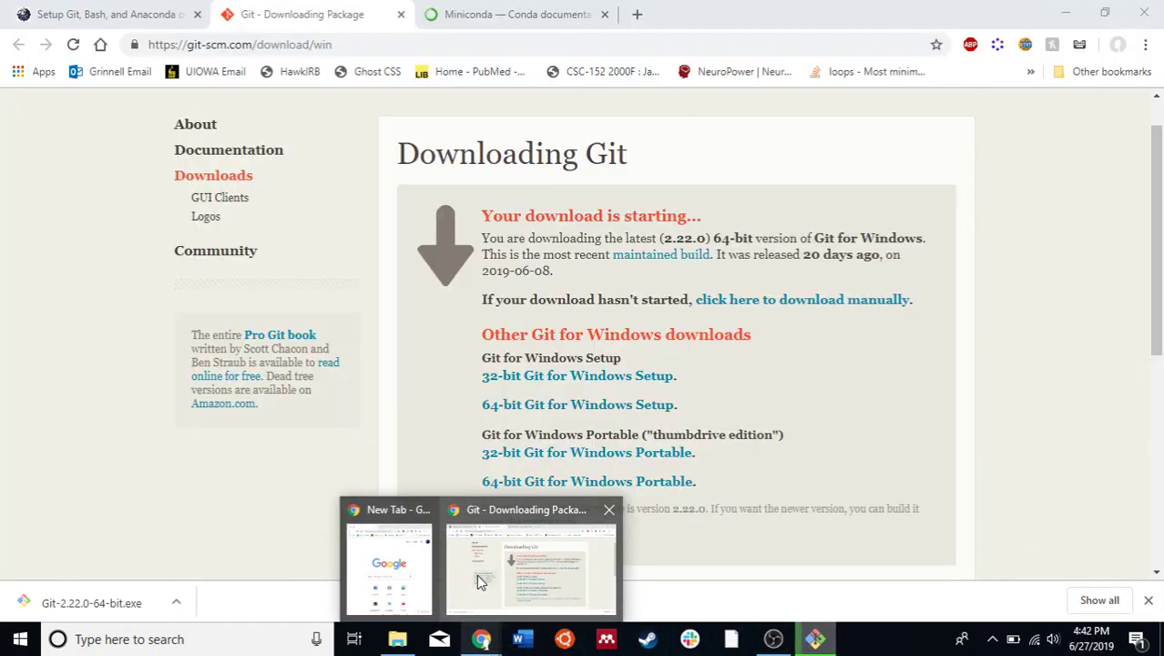
click(477, 574)
click(115, 9)
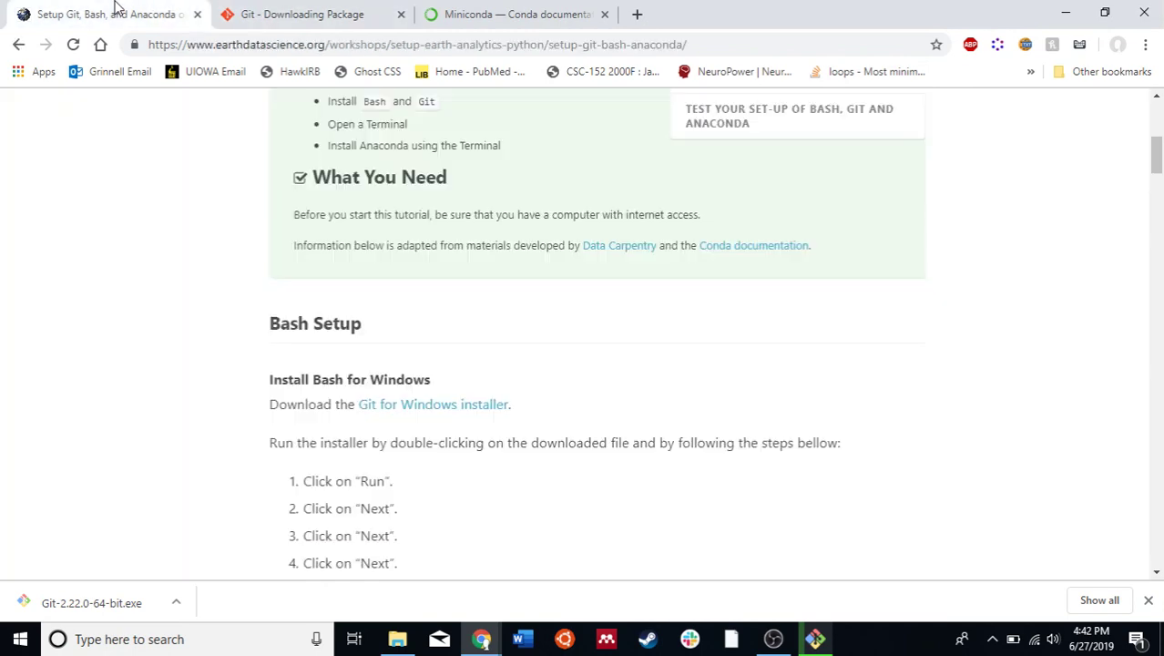
scroll(428, 337, down, 3)
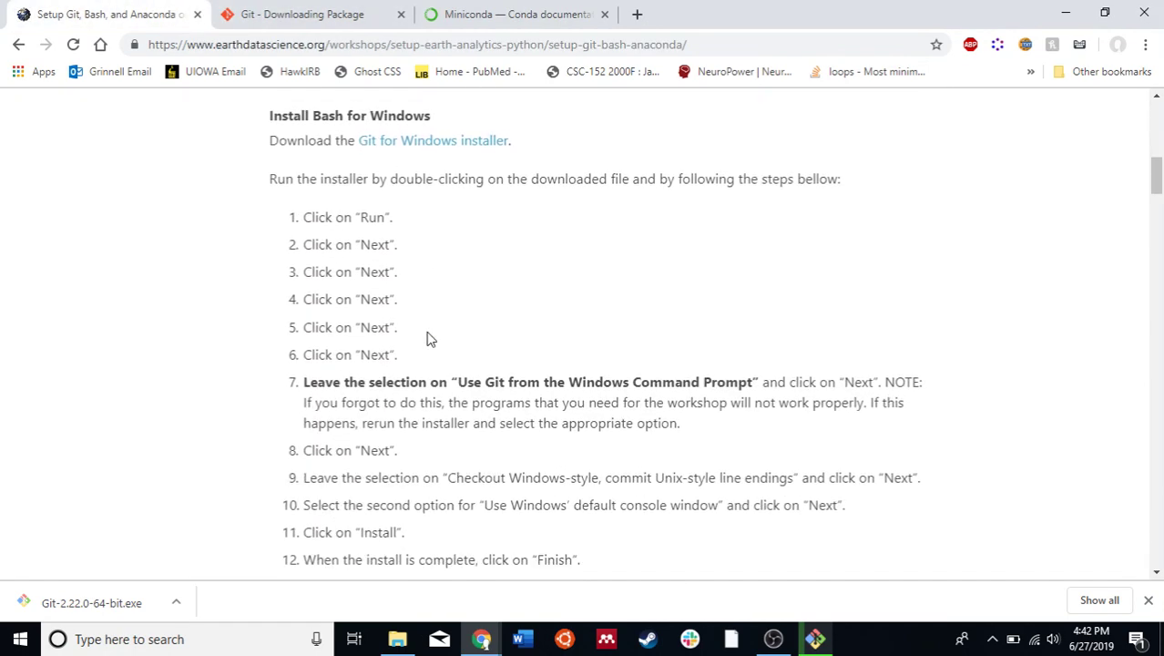
scroll(428, 338, down, 2)
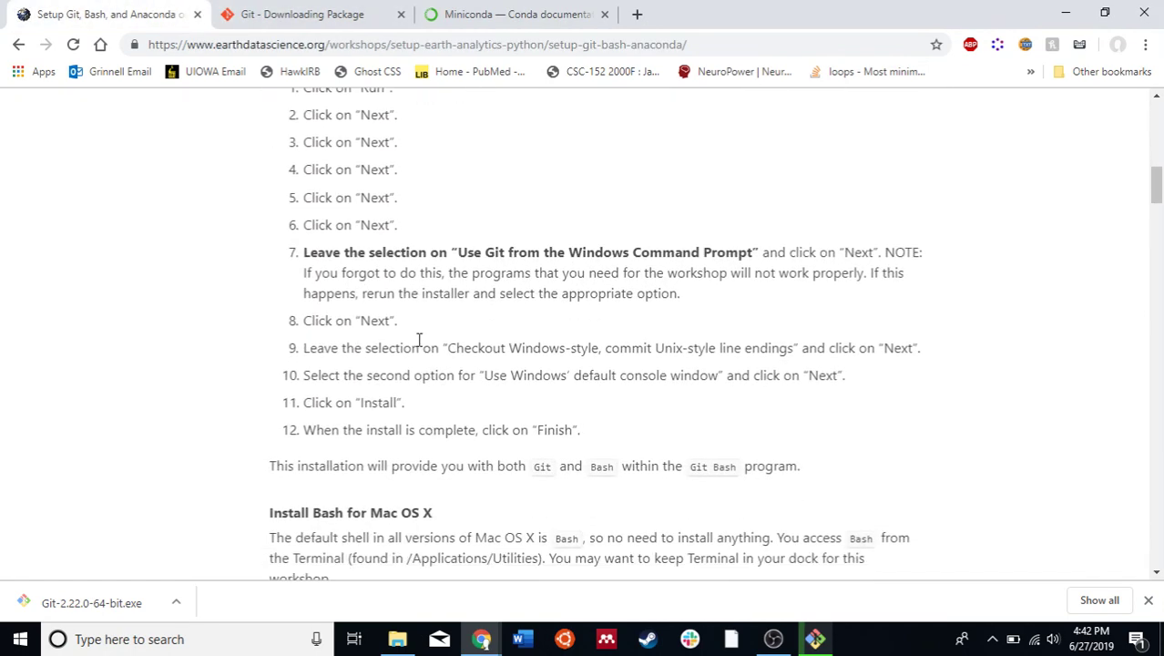
drag(413, 344, 525, 408)
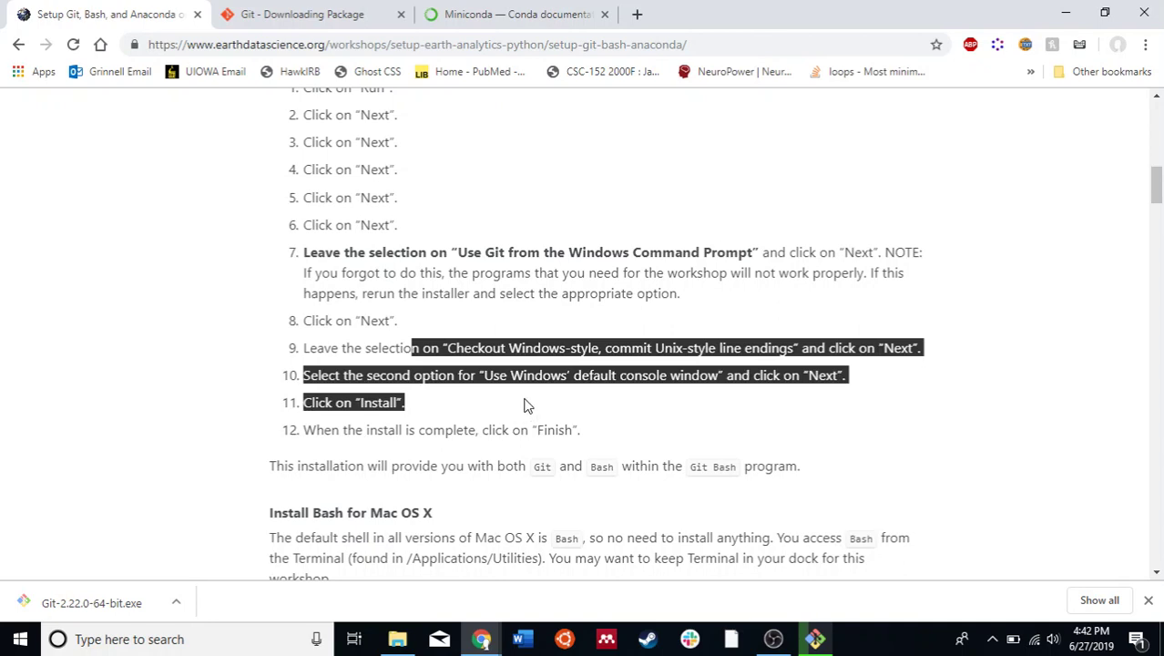
click(507, 400)
scroll(424, 377, down, 1)
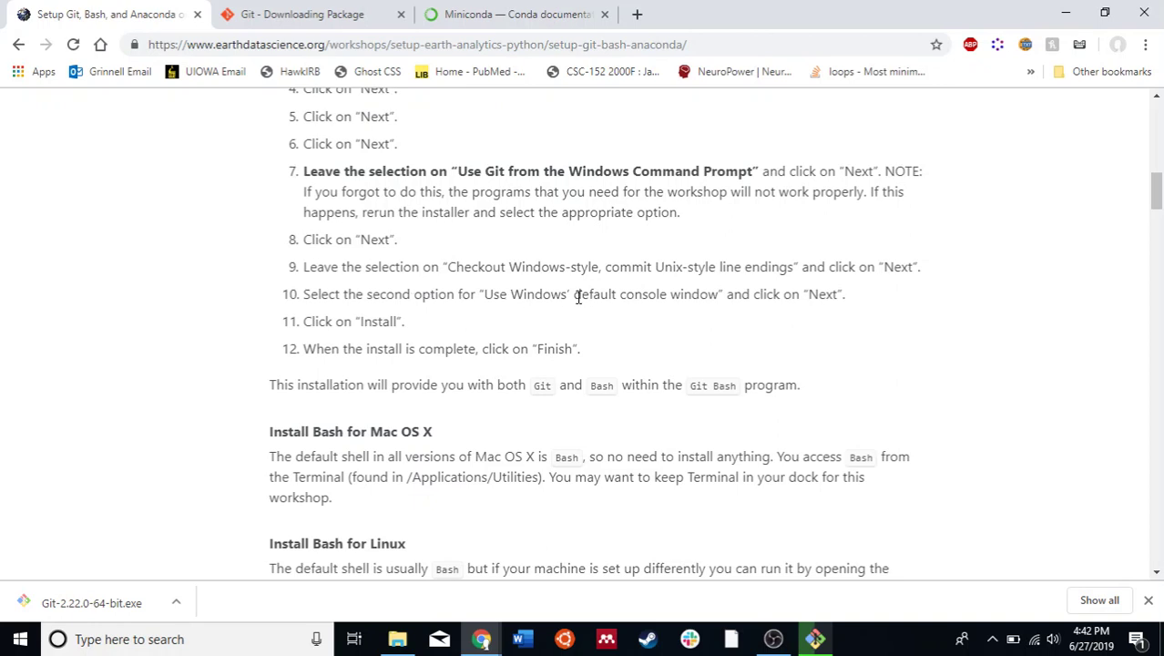
drag(573, 296, 718, 296)
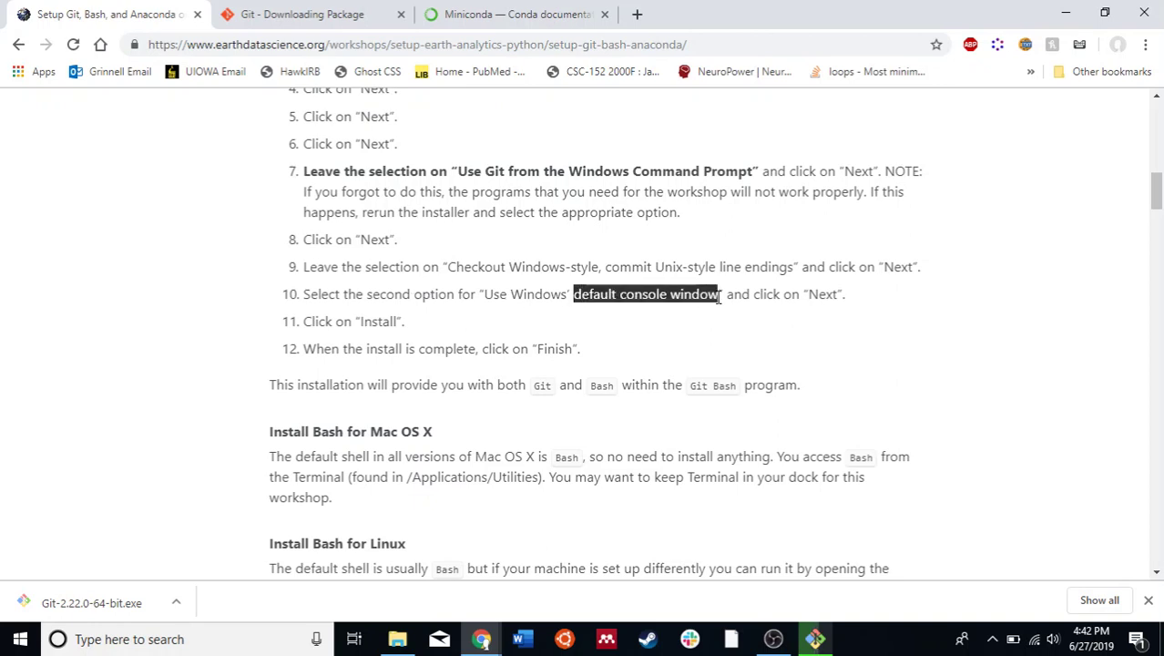
click(718, 296)
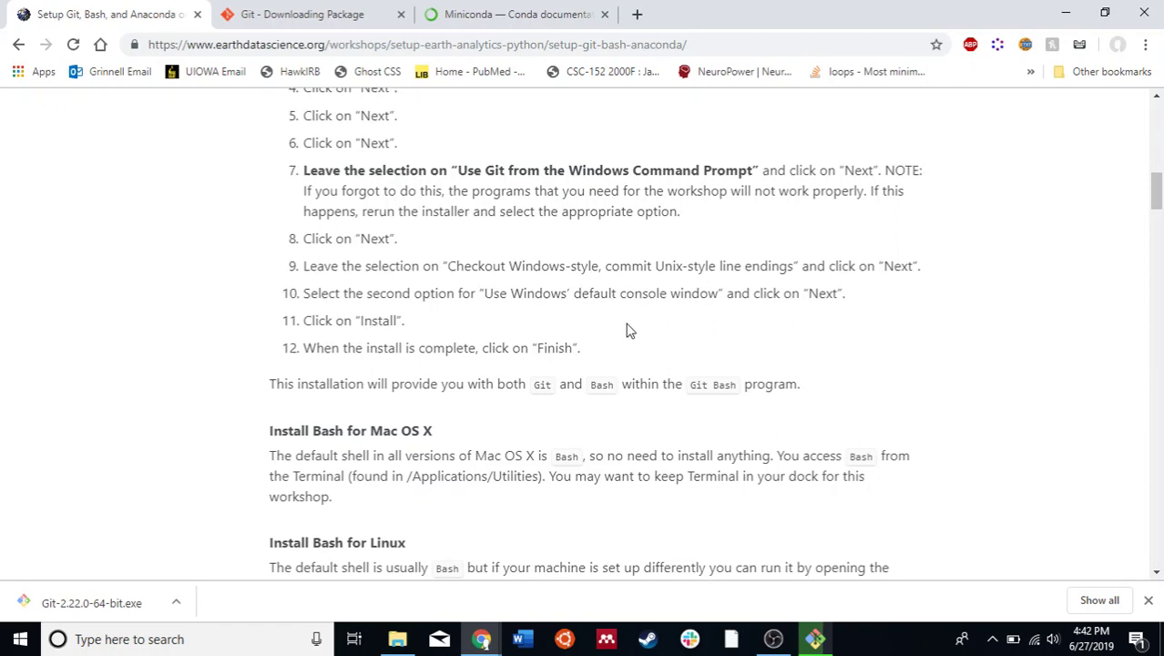
Read further down the tutorial, then switch to the Miniconda — Conda documentation page.
scroll(574, 291, down, 2)
scroll(574, 297, down, 1)
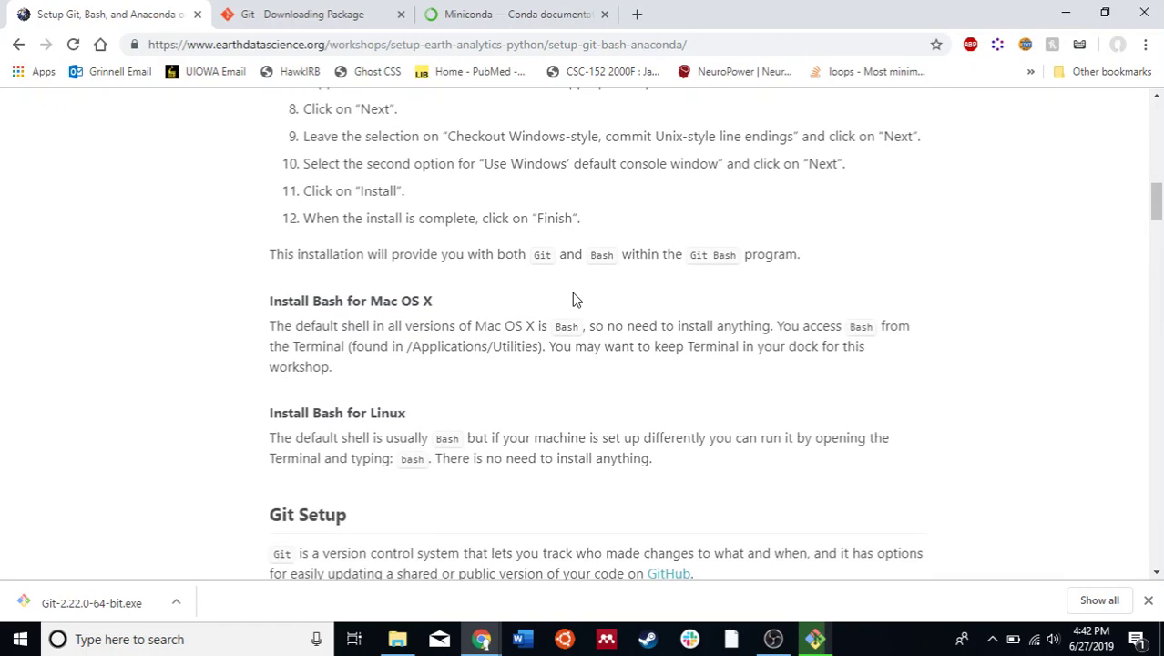
scroll(574, 293, down, 3)
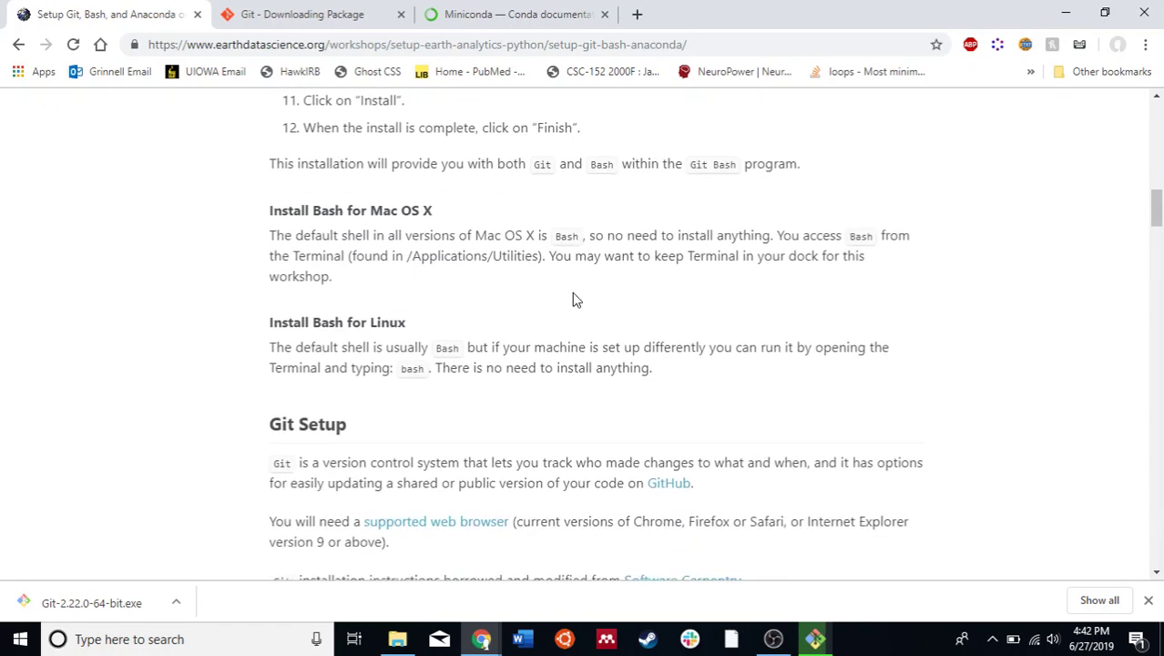
scroll(591, 281, down, 3)
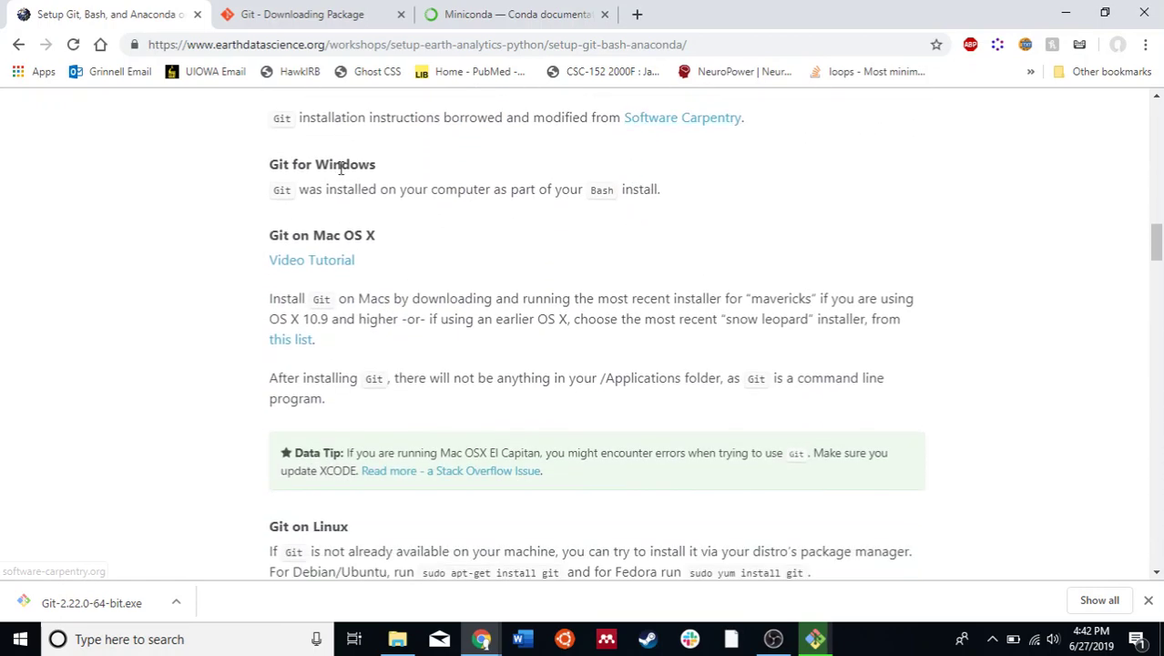
drag(344, 164, 520, 198)
click(521, 200)
scroll(523, 204, down, 1)
scroll(520, 204, down, 5)
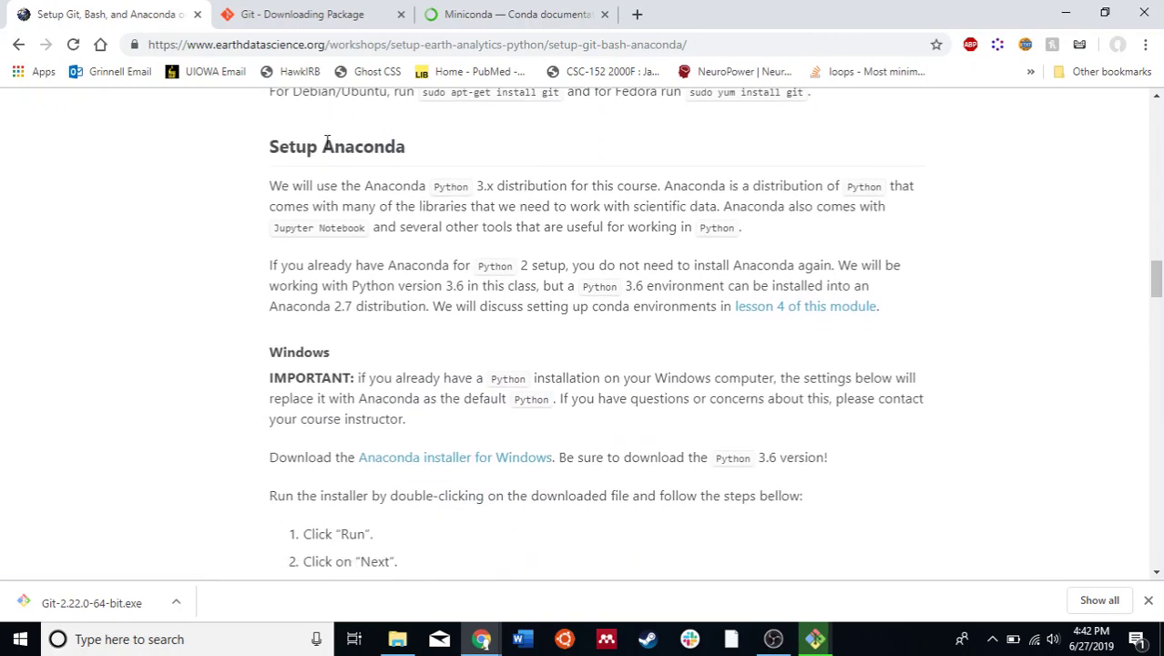
drag(325, 146, 408, 159)
click(413, 158)
scroll(403, 218, down, 1)
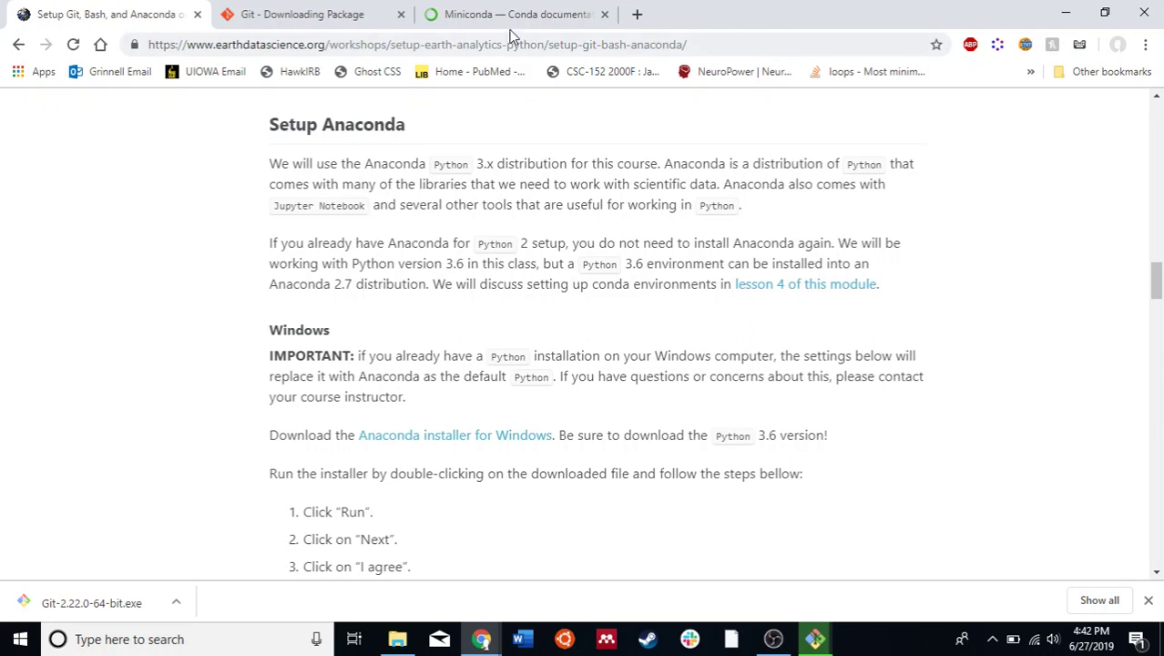
click(515, 15)
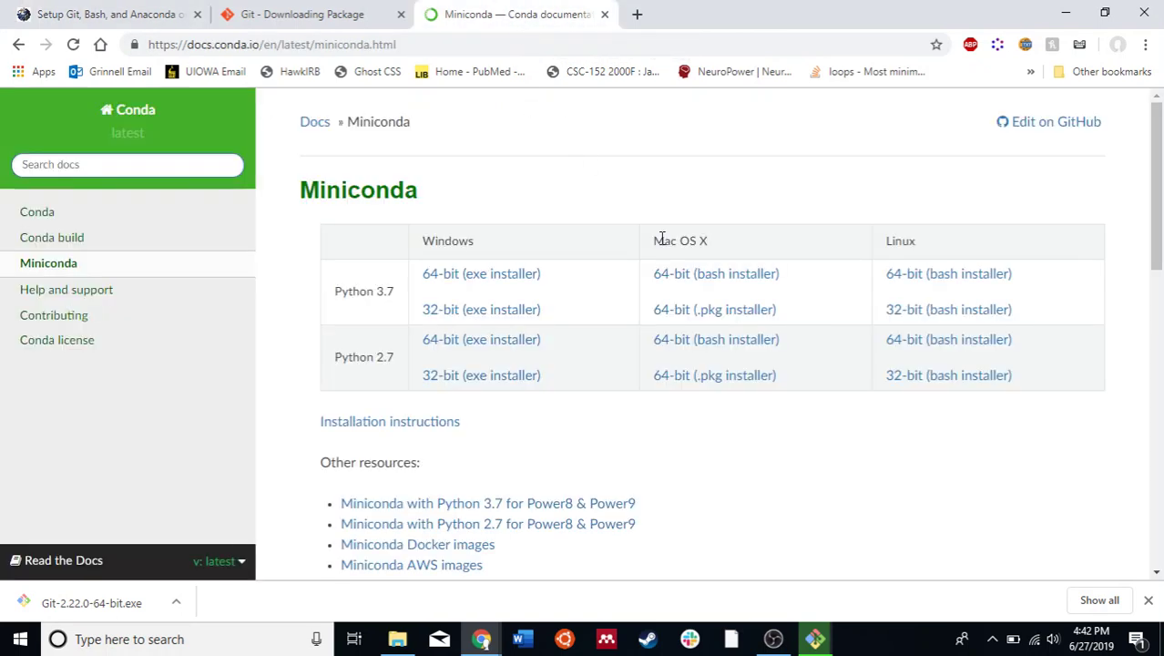
Finish Git setup with View Release Notes unchecked and Launch Git Bash checked.
click(813, 643)
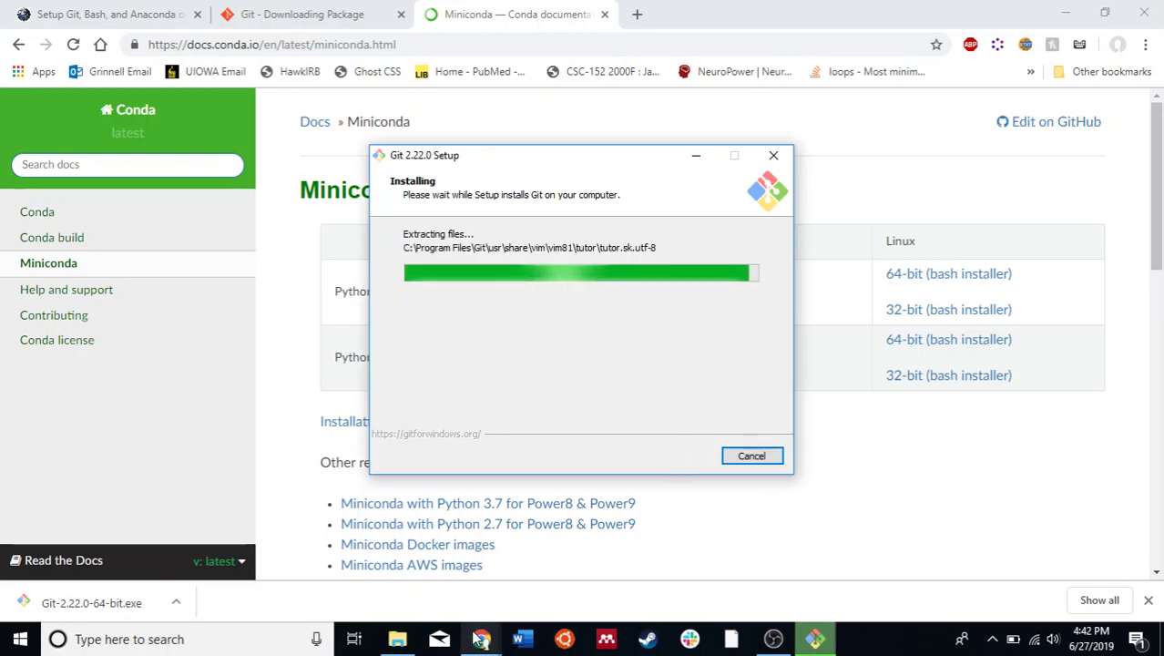
mouse_move(481, 640)
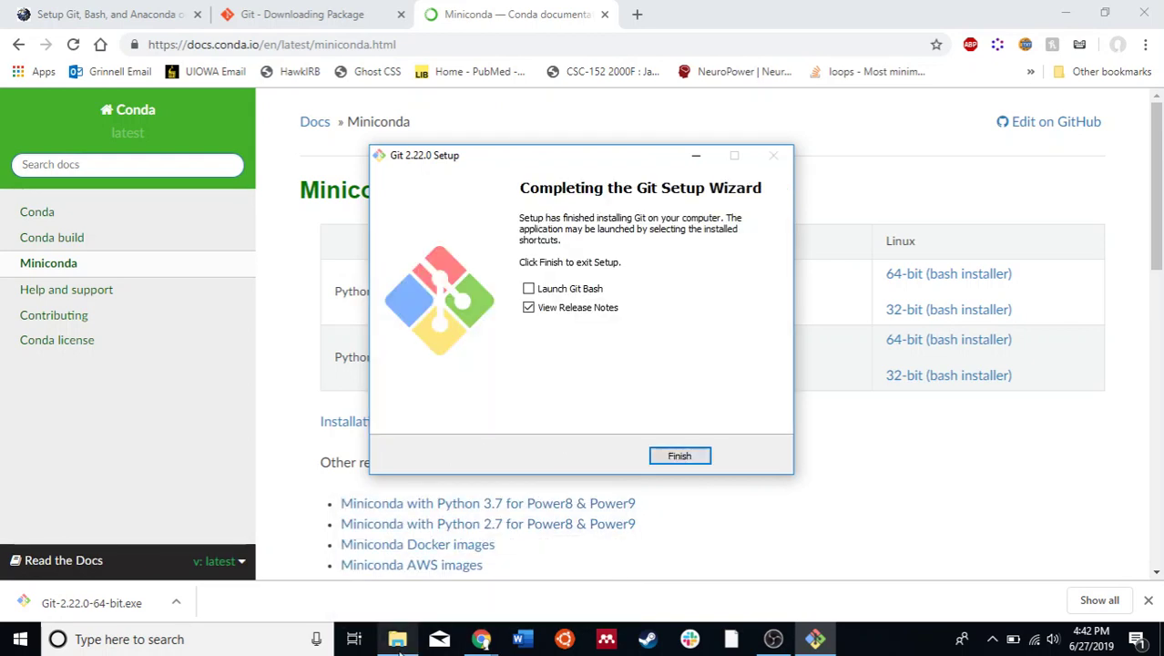
mouse_move(399, 651)
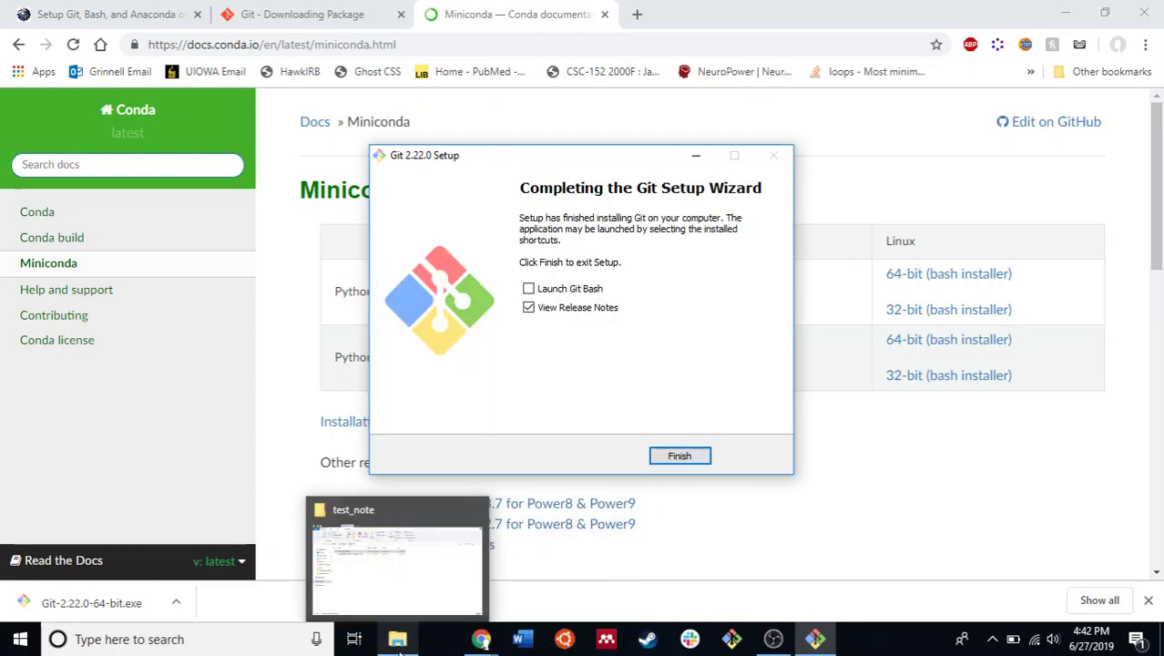
click(530, 306)
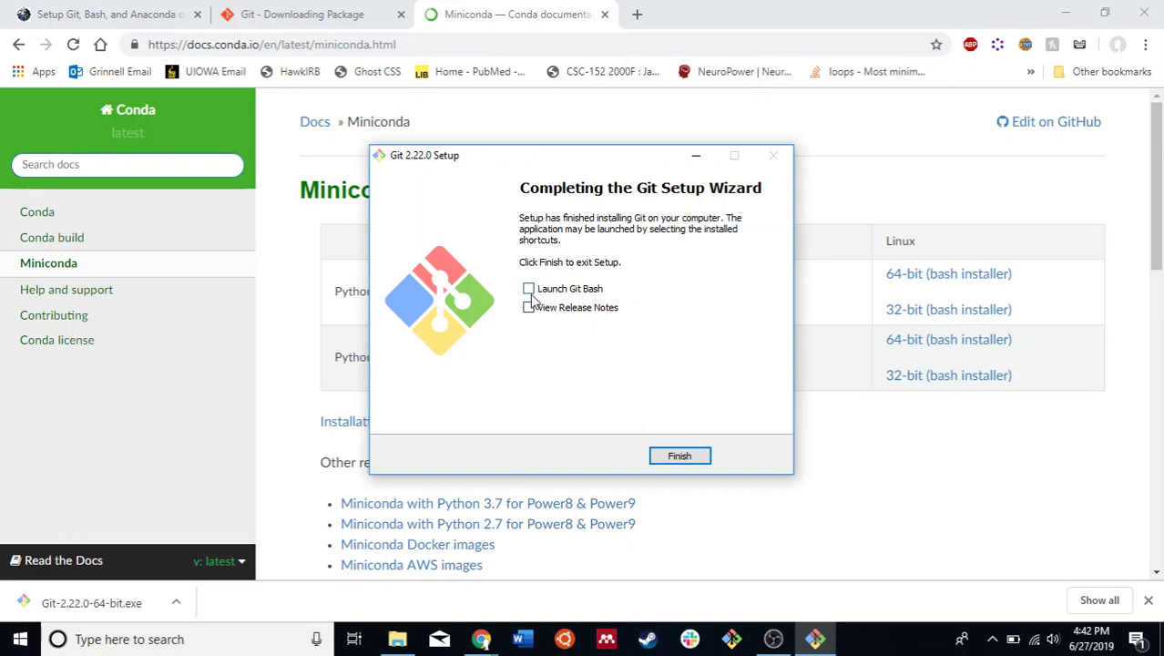
click(530, 290)
click(674, 456)
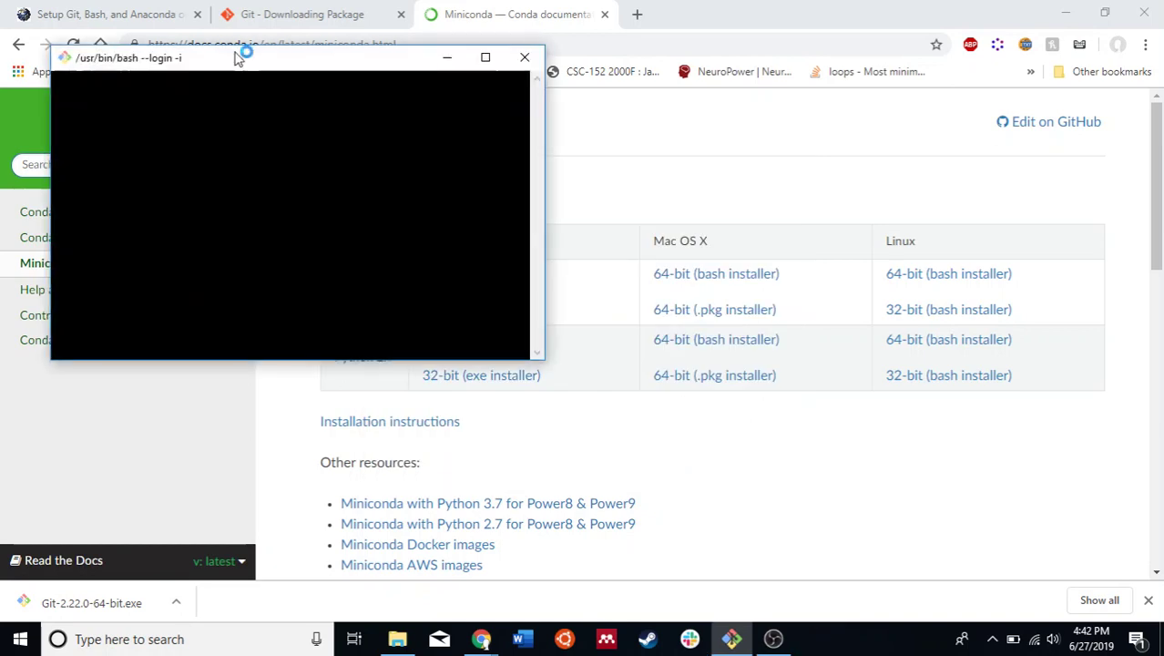
Test Git Bash with ls and cd ~, close it, and highlight Python 3.7 on the Miniconda page.
drag(249, 58, 508, 141)
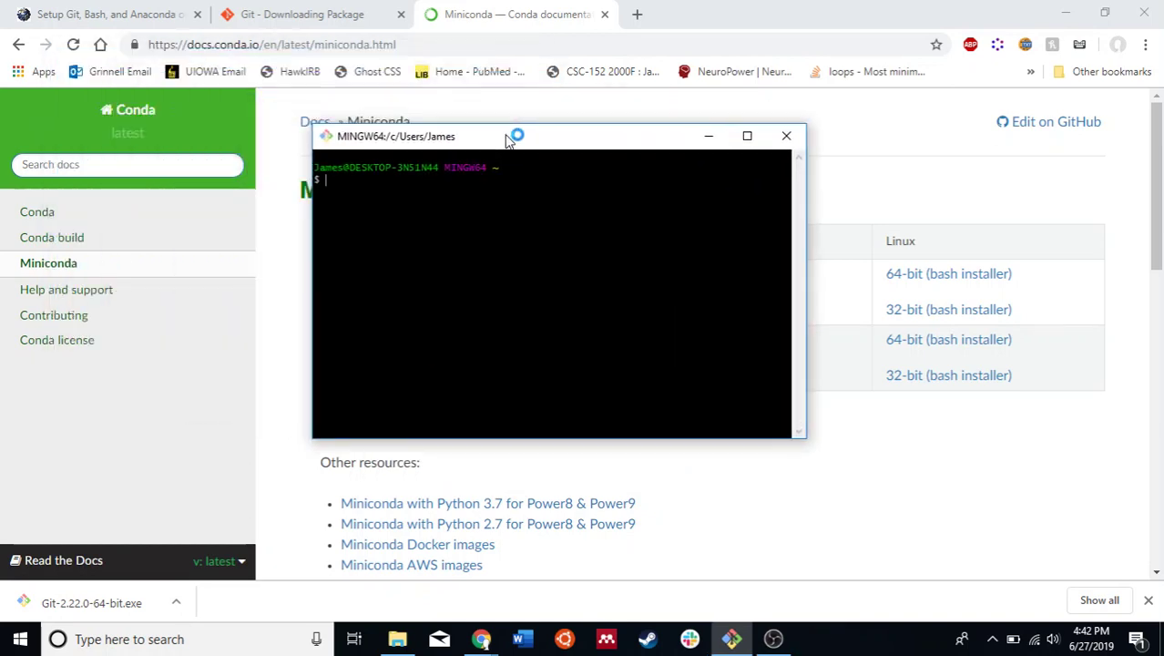
text(ls)
key(Return)
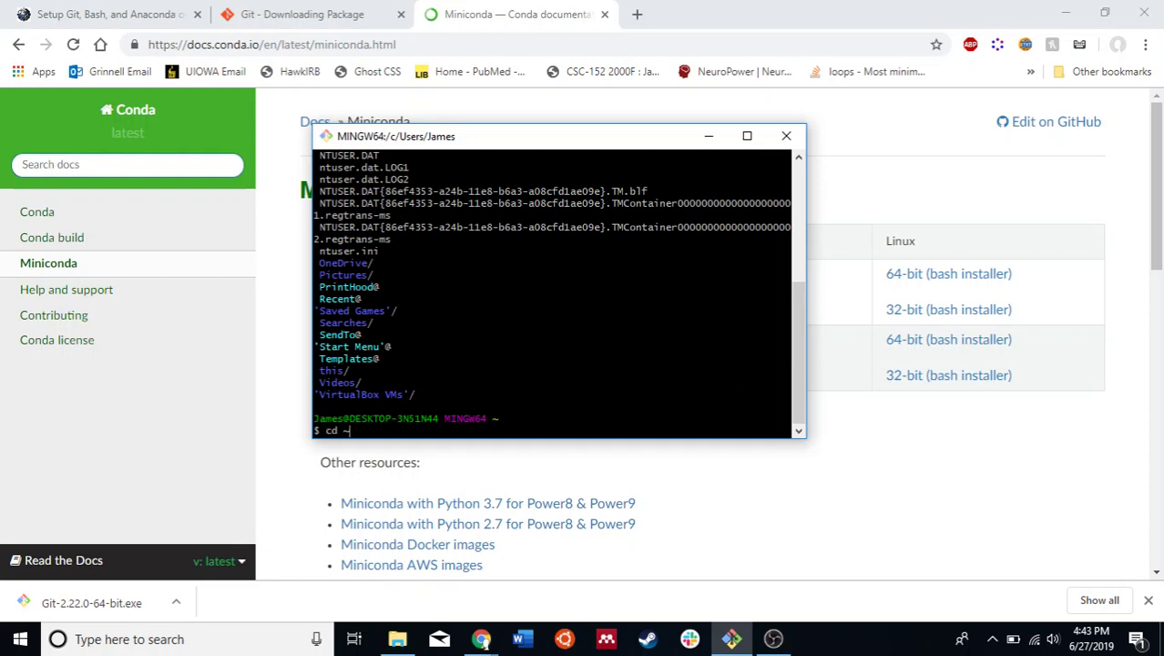
text(cd ~)
key(Return)
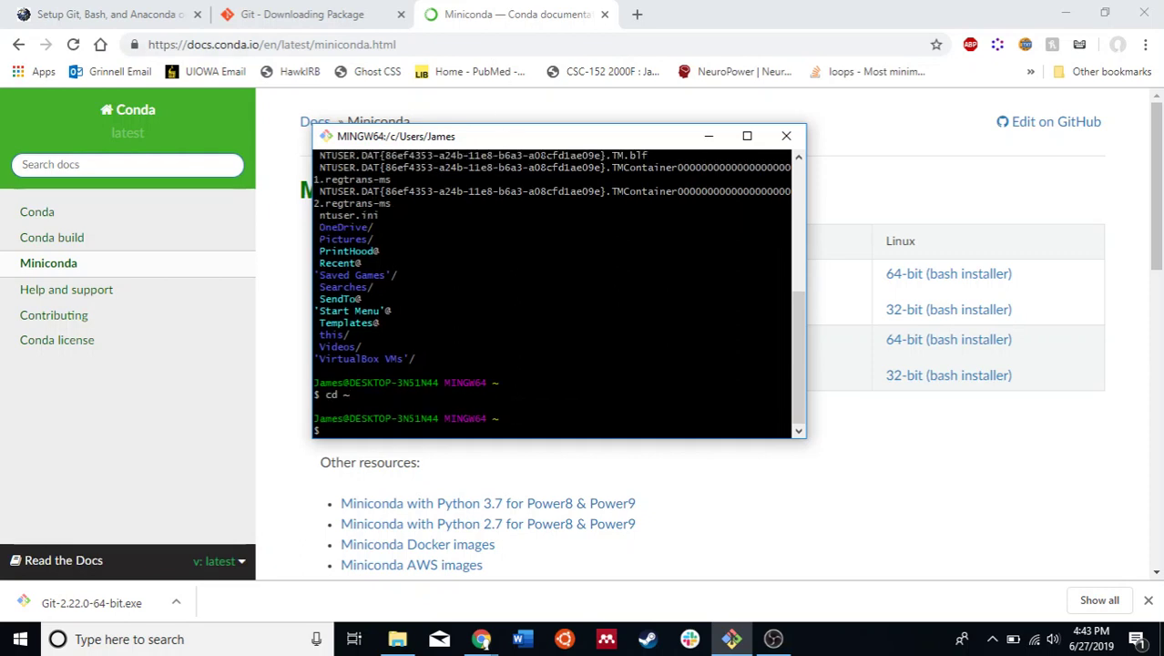
drag(557, 141, 522, 153)
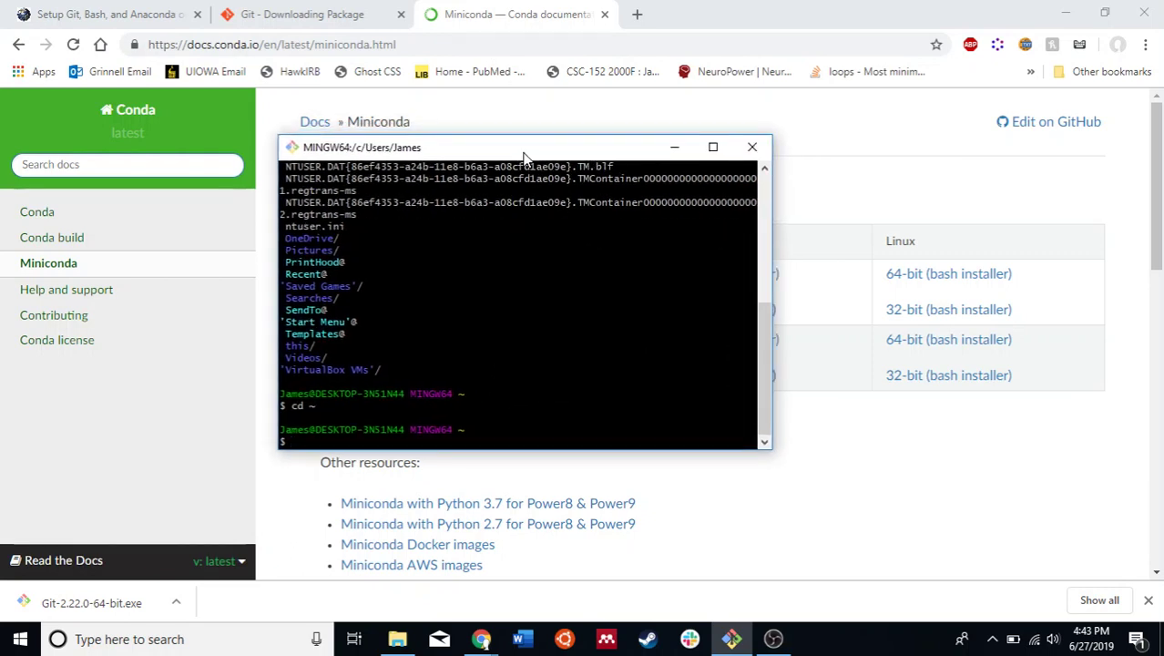
click(751, 147)
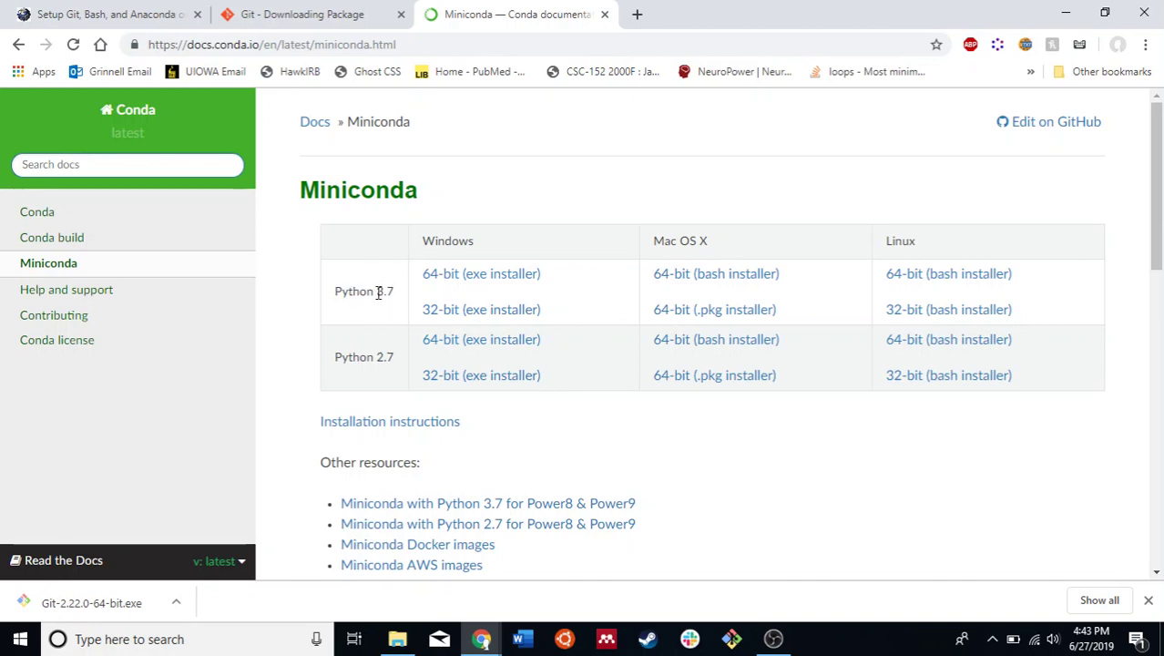
drag(379, 293, 394, 292)
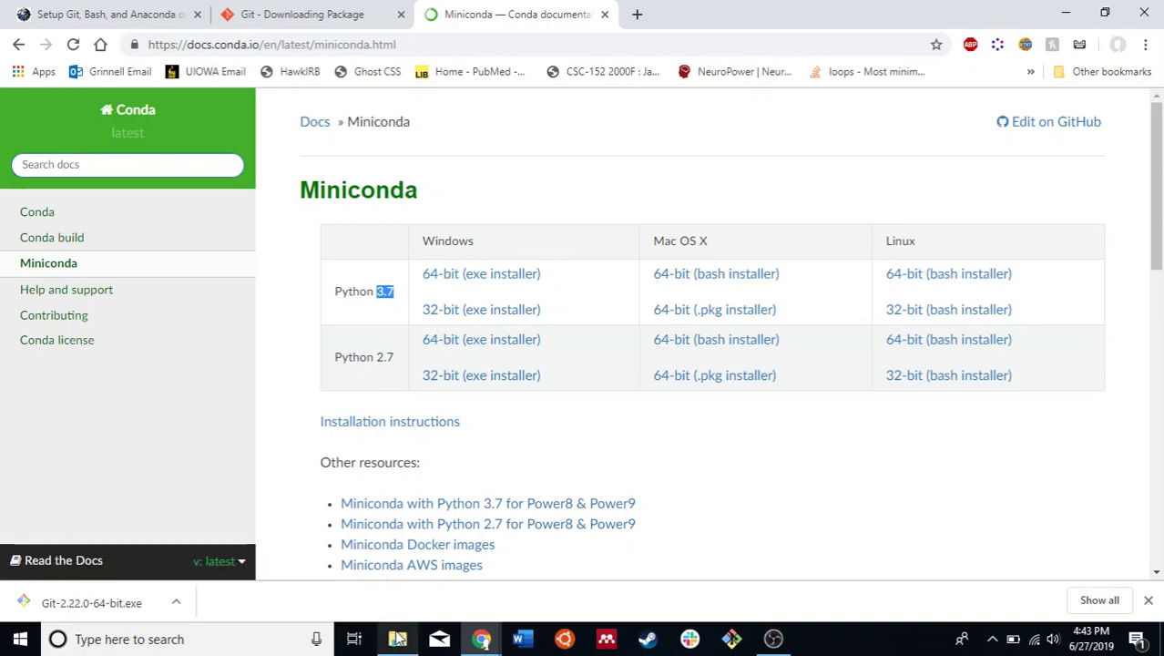
Launch the Miniconda3 installer from the test_note folder.
mouse_move(399, 637)
click(409, 556)
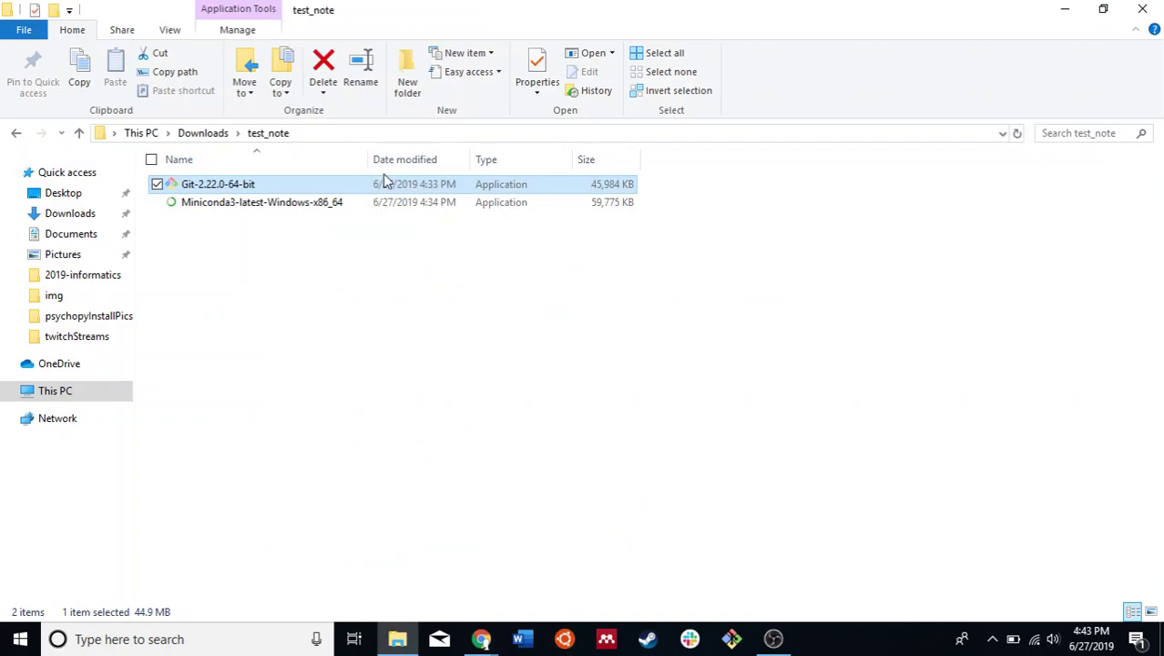
double_click(320, 205)
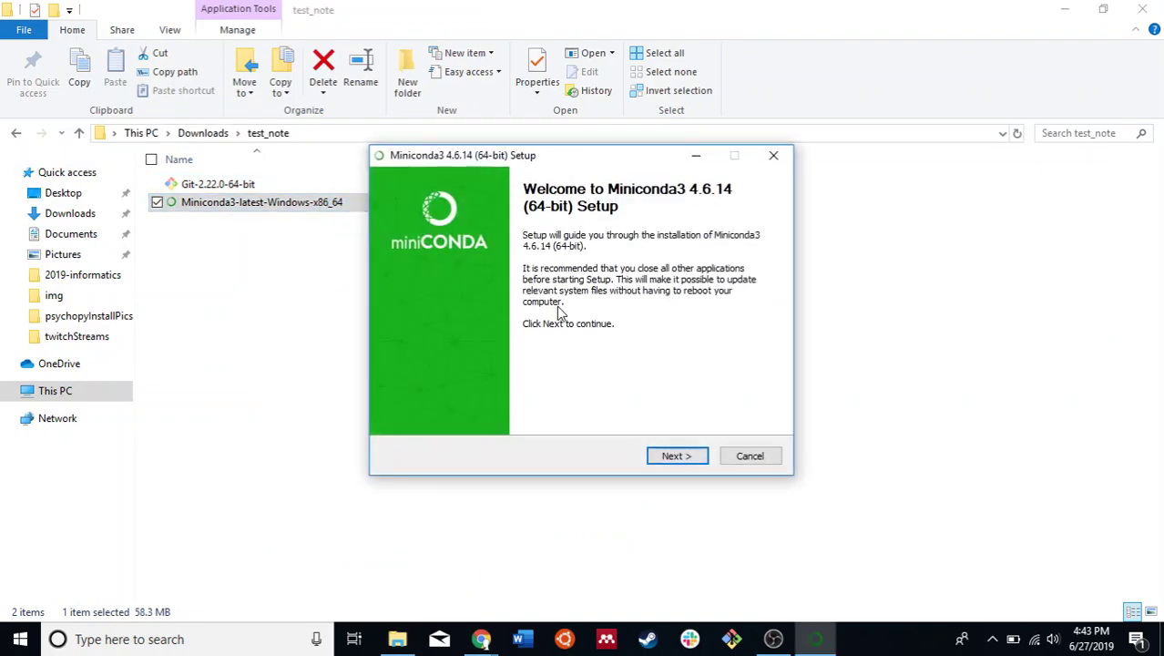
Install Miniconda3 for just me in the default folder, with Anaconda added to PATH.
click(672, 455)
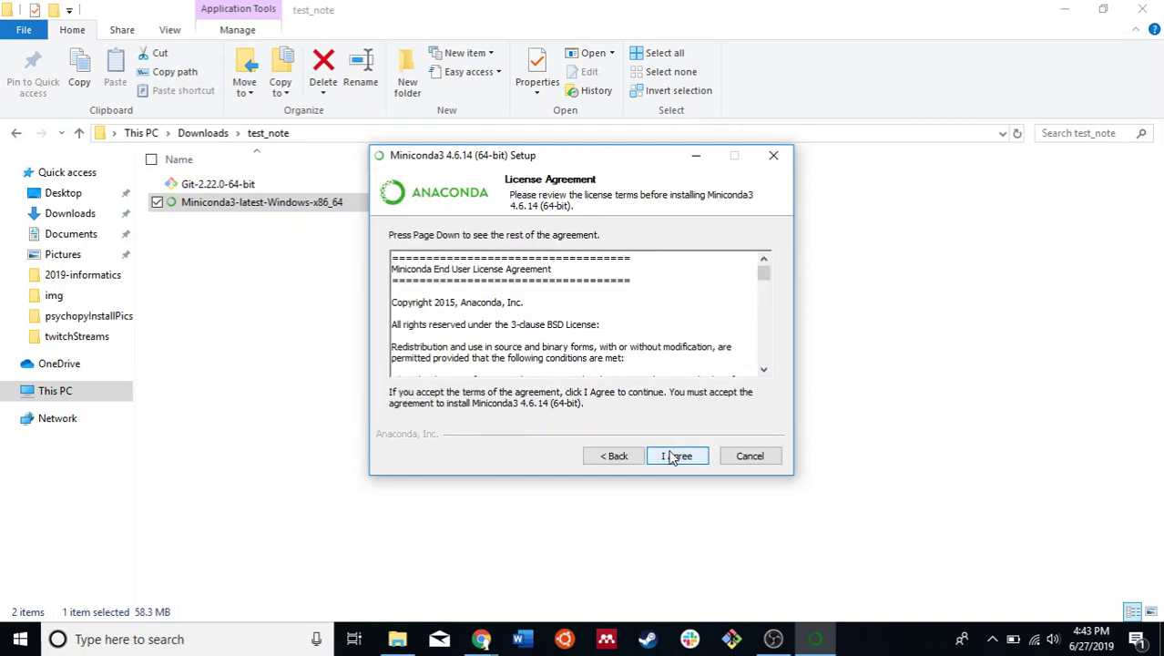
click(673, 457)
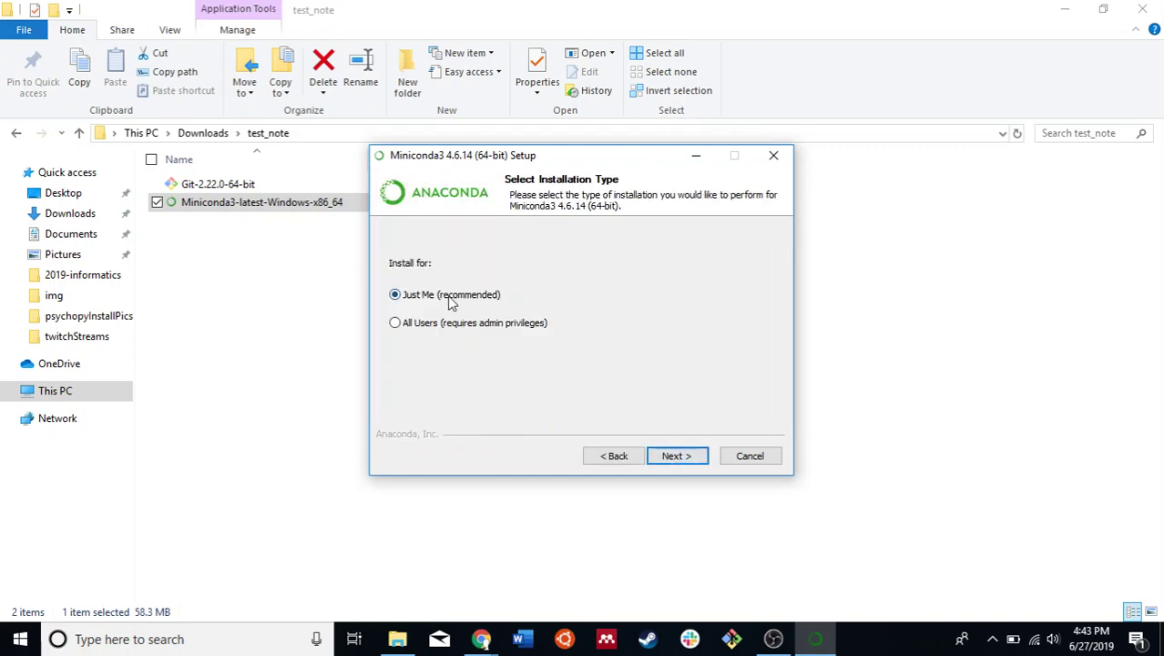
click(673, 456)
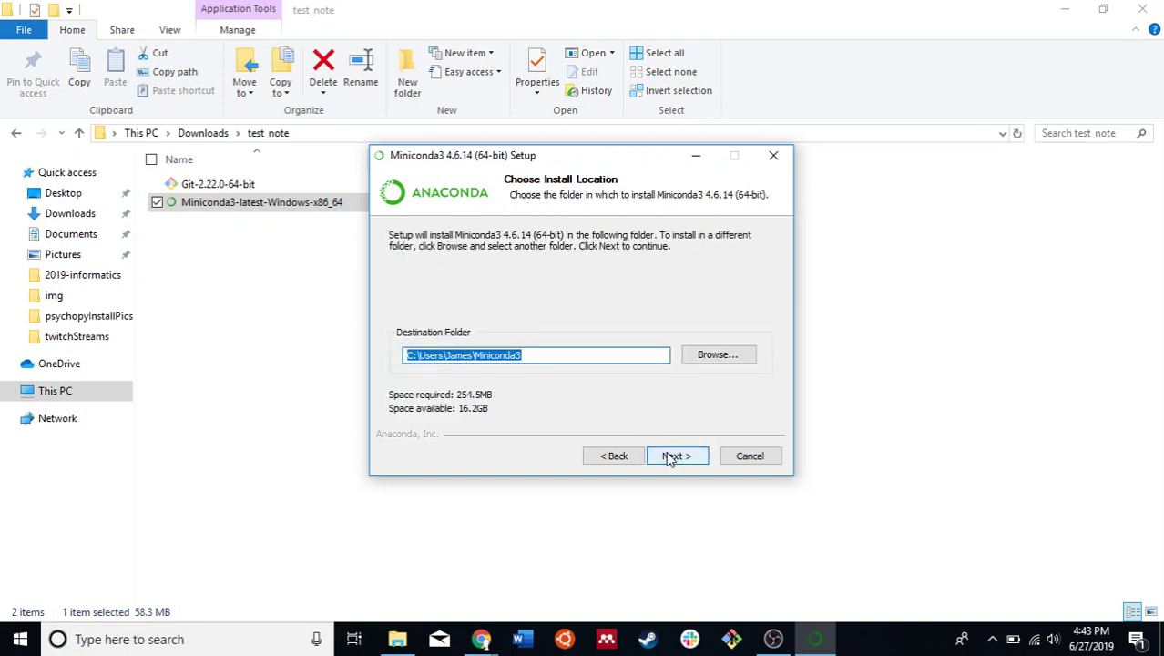
click(671, 459)
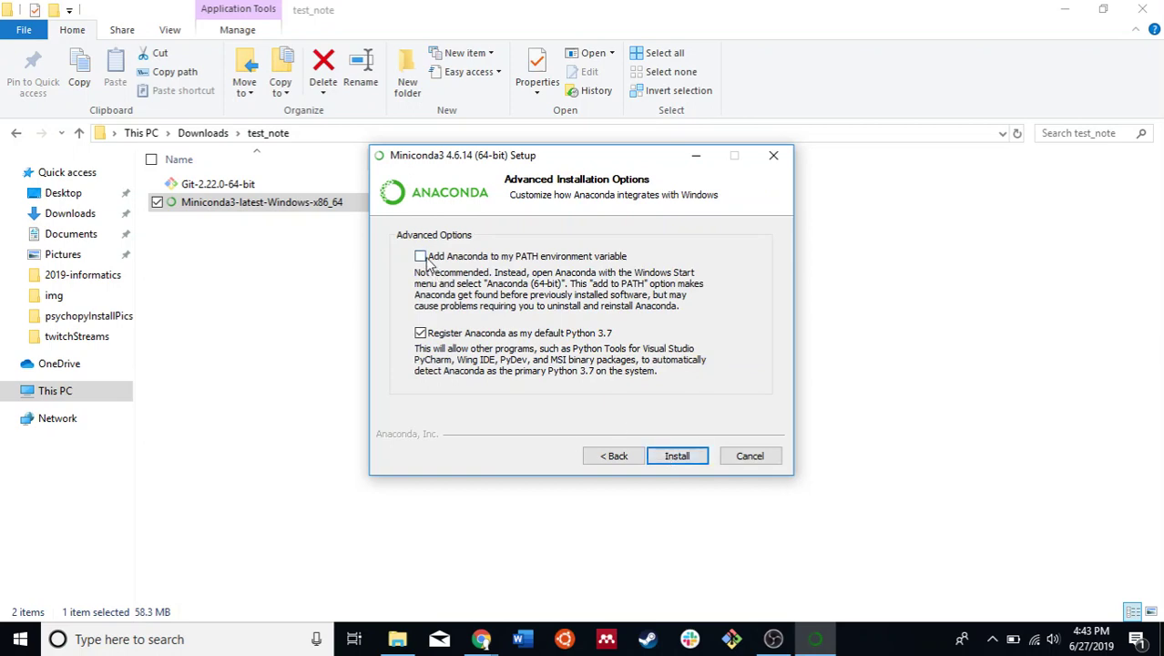
click(421, 257)
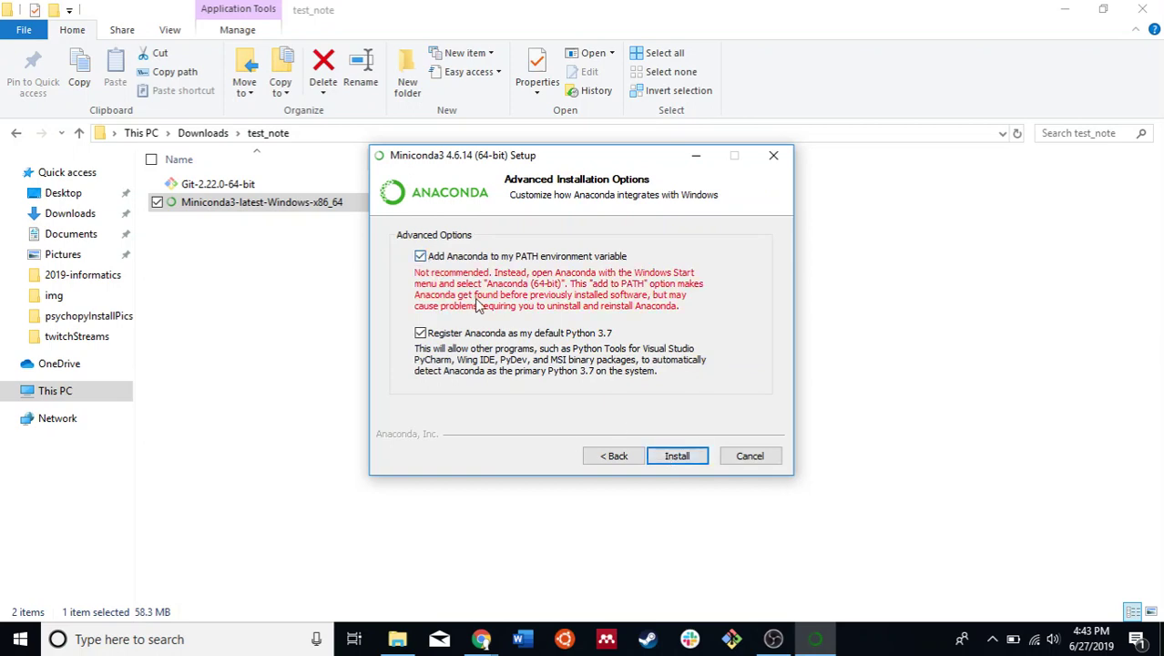
click(682, 458)
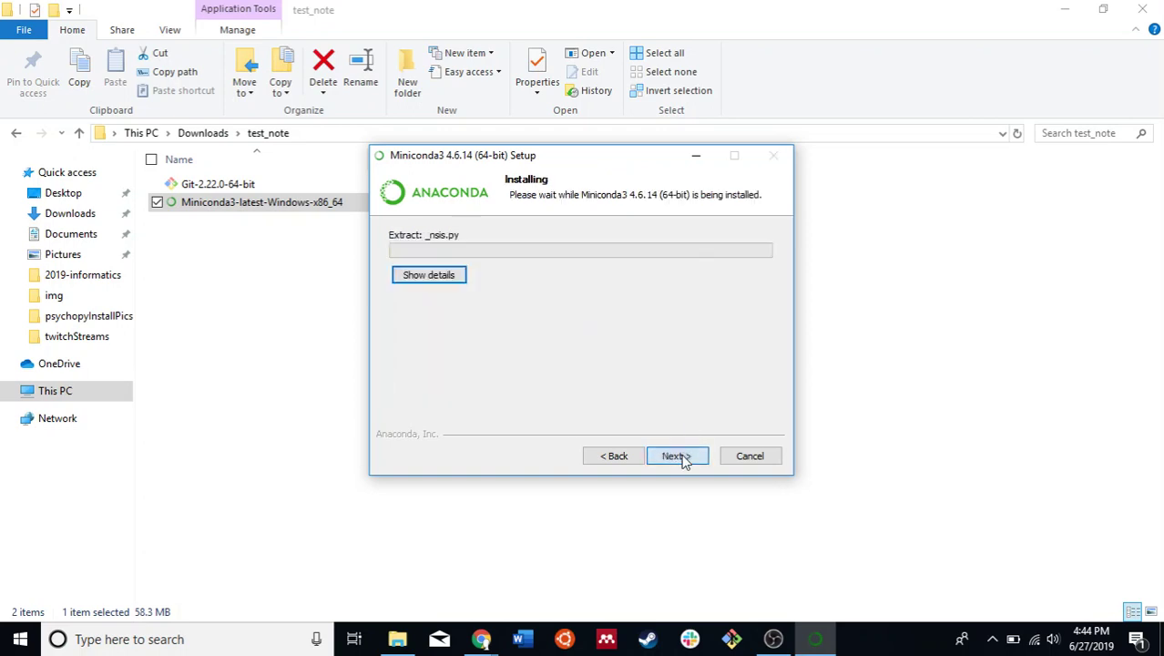
click(410, 275)
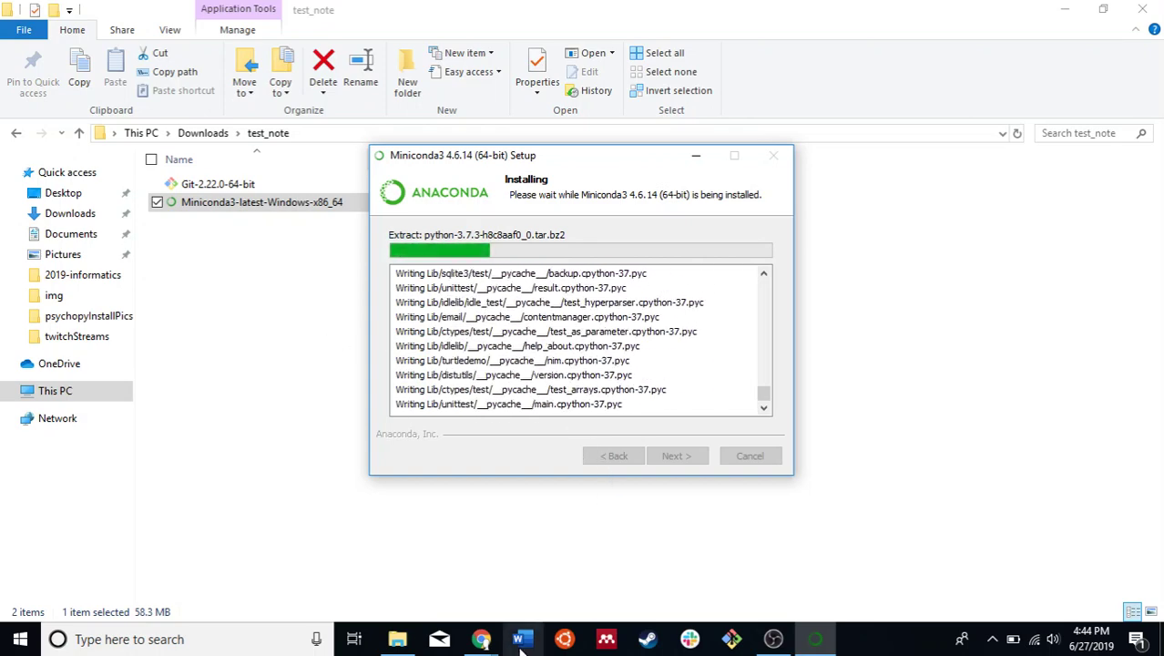
click(481, 639)
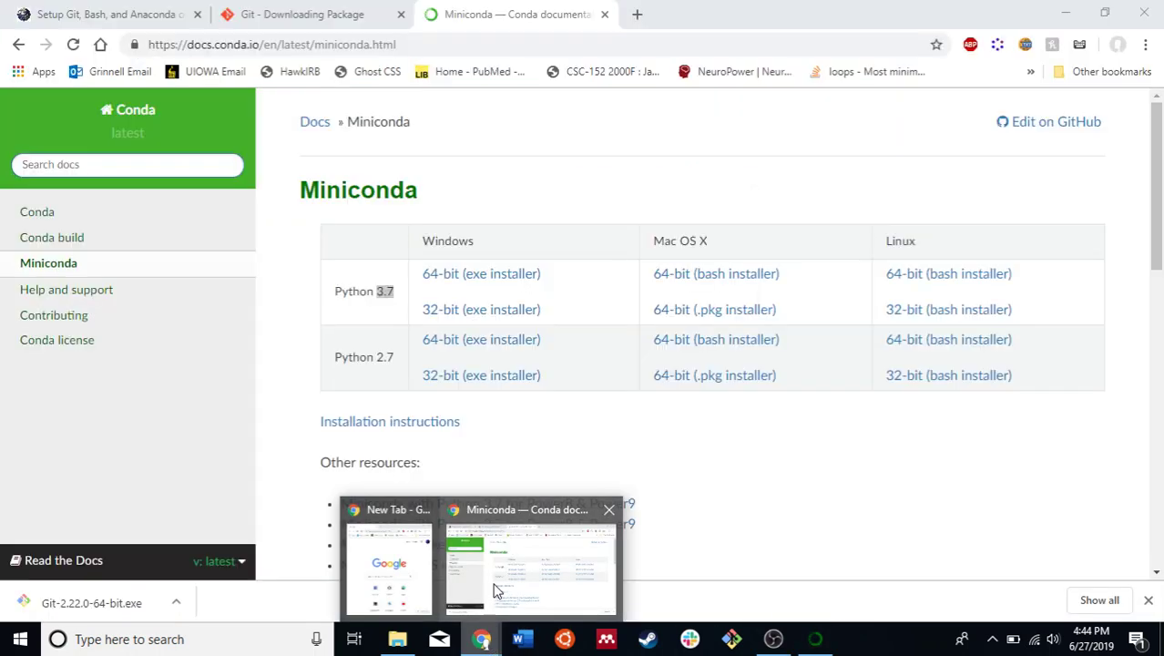
click(496, 590)
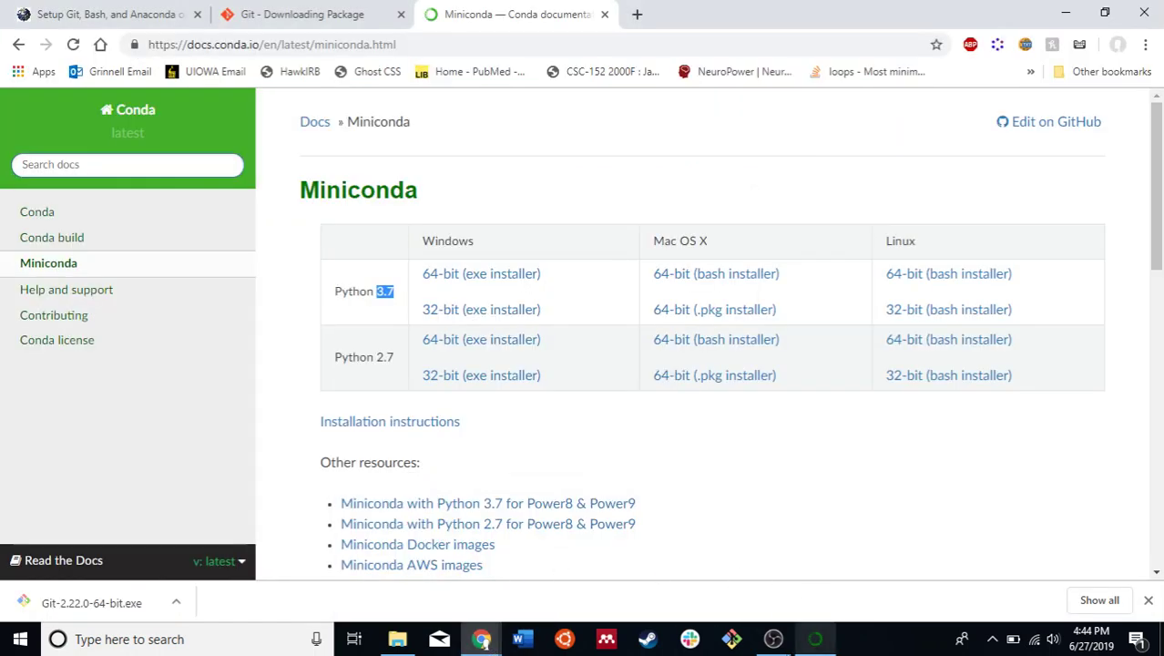
mouse_move(773, 640)
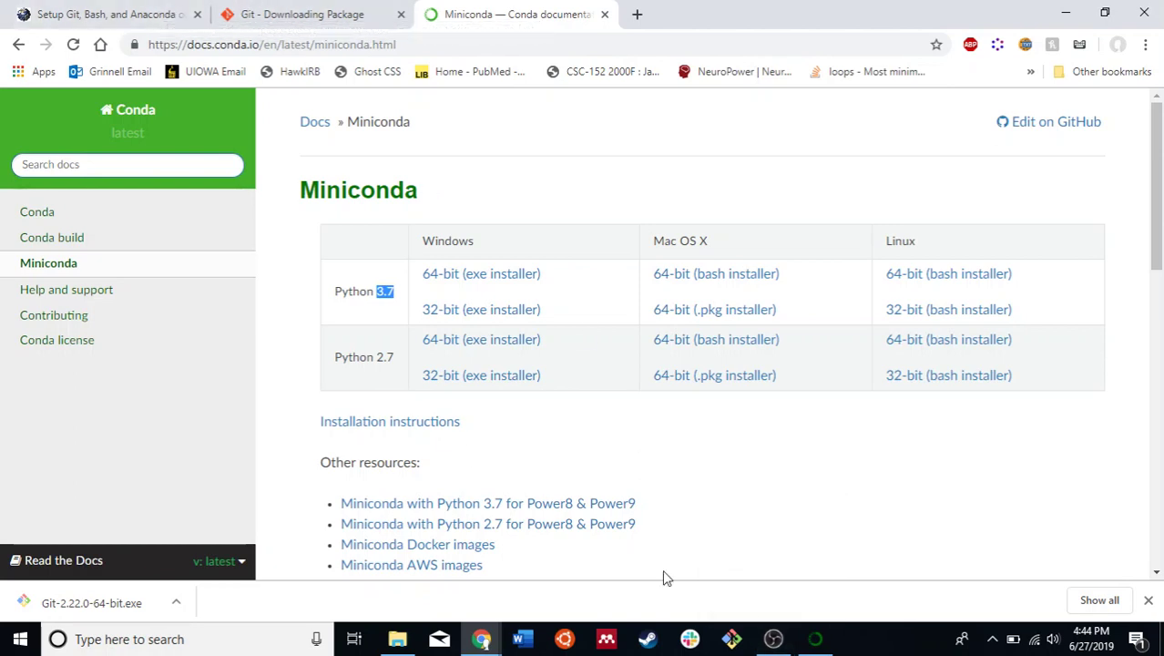
mouse_move(830, 647)
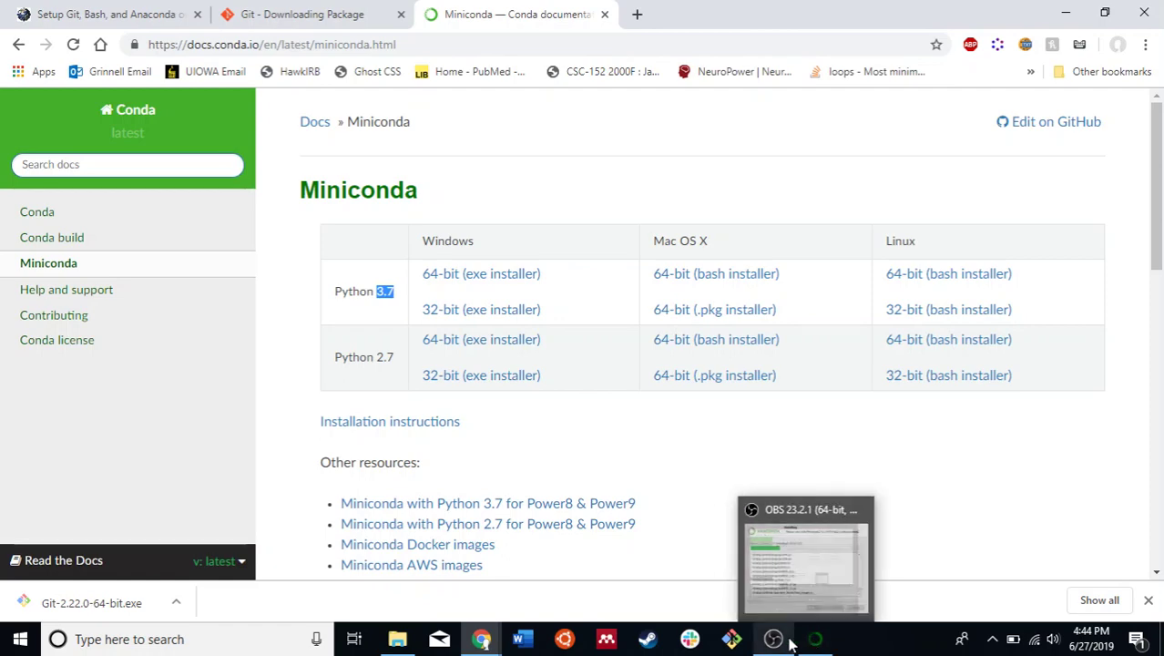
click(805, 538)
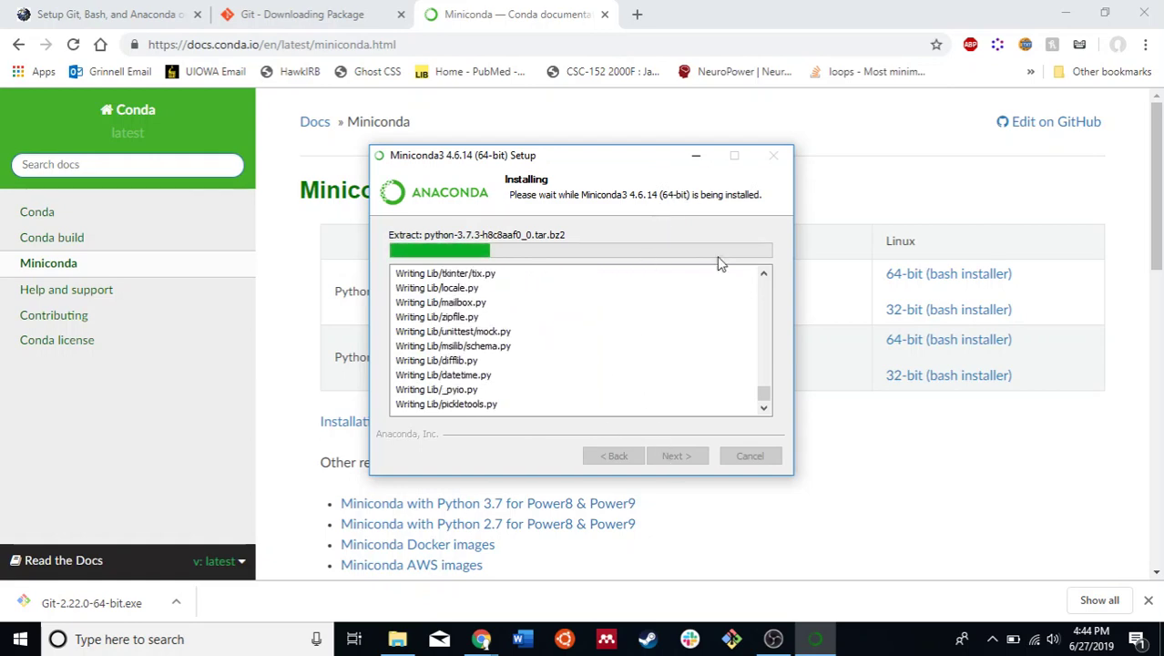
click(770, 643)
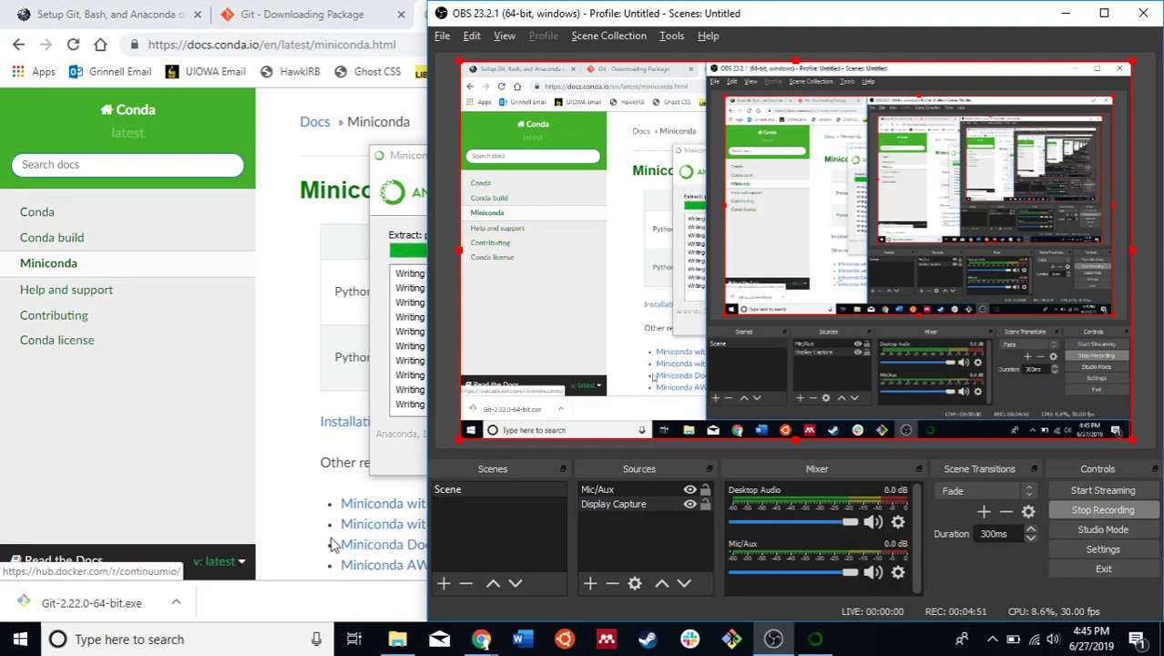
click(301, 526)
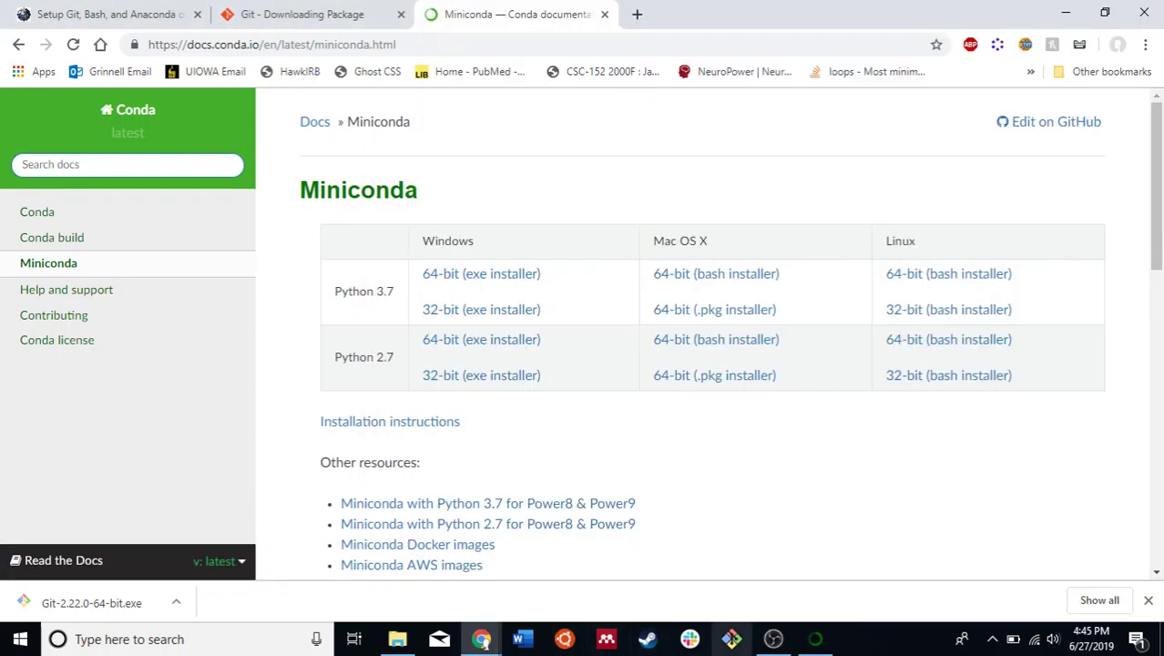
mouse_move(490, 643)
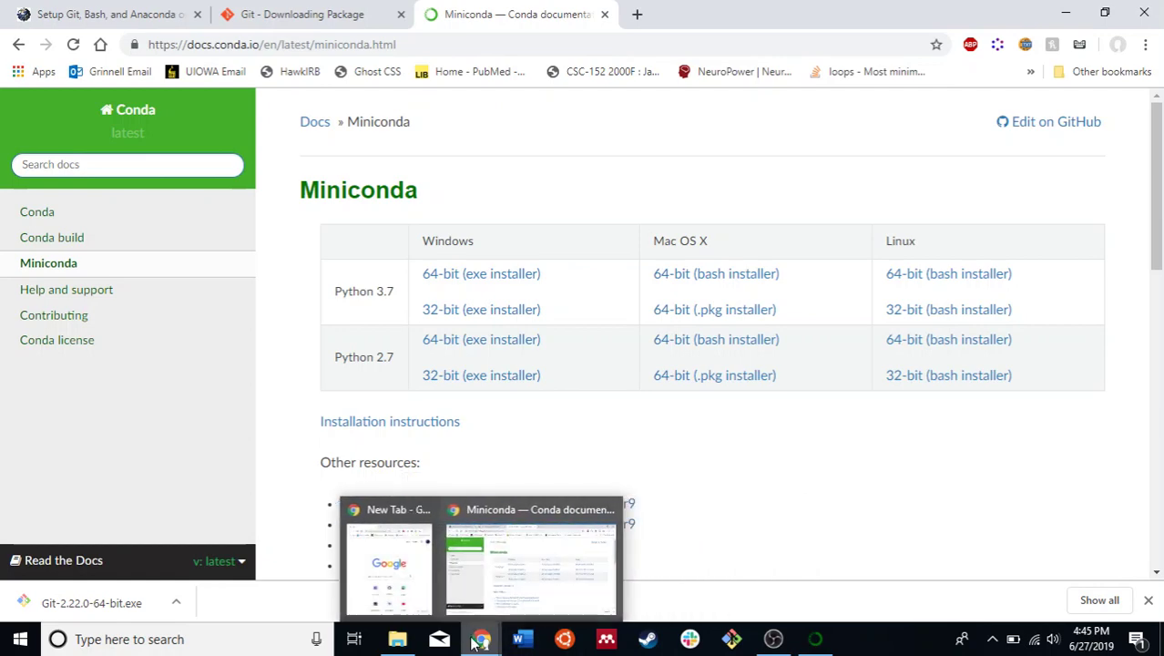
mouse_move(815, 639)
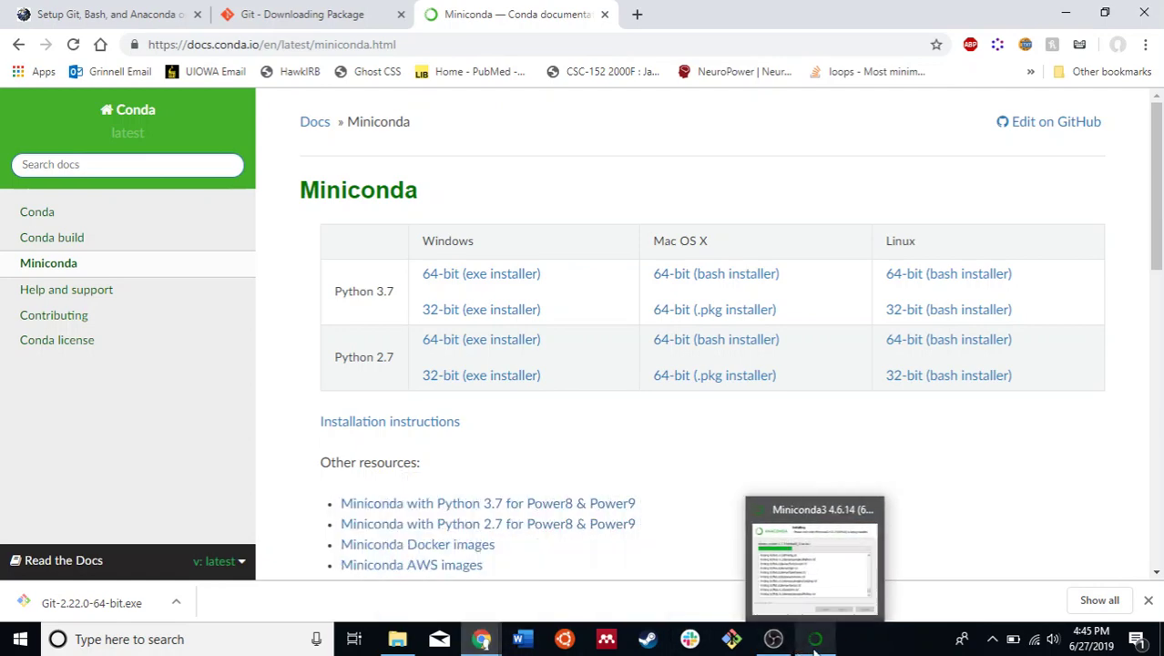
click(806, 607)
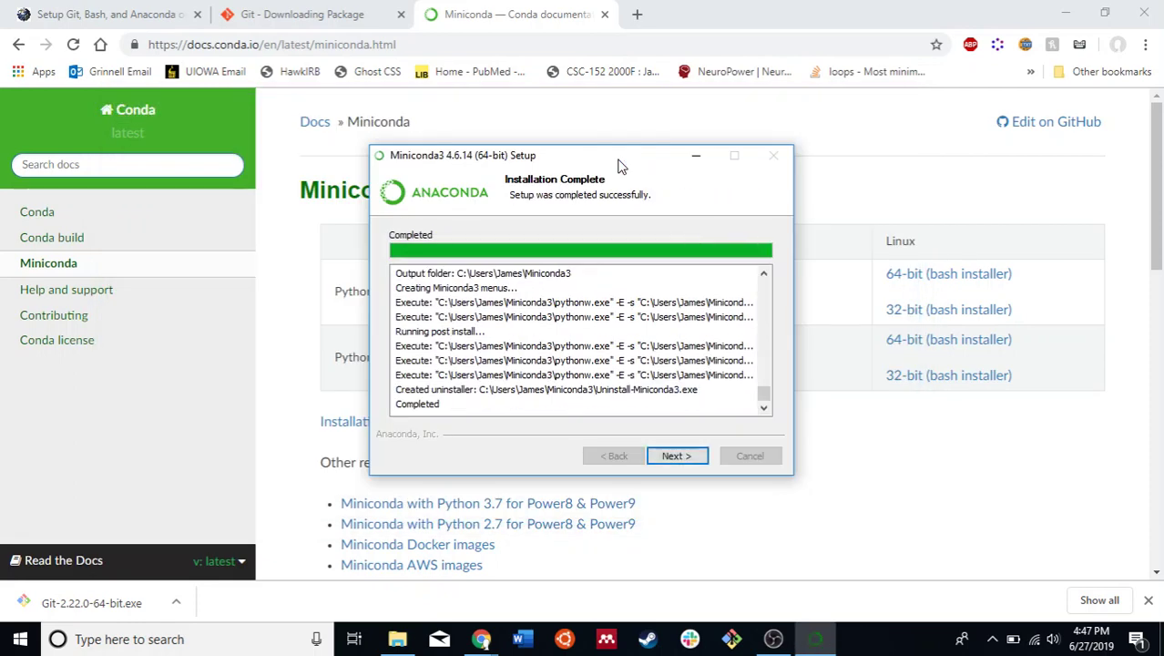
Close Miniconda3 setup with both Learn more options unchecked, then launch Git Bash.
click(695, 460)
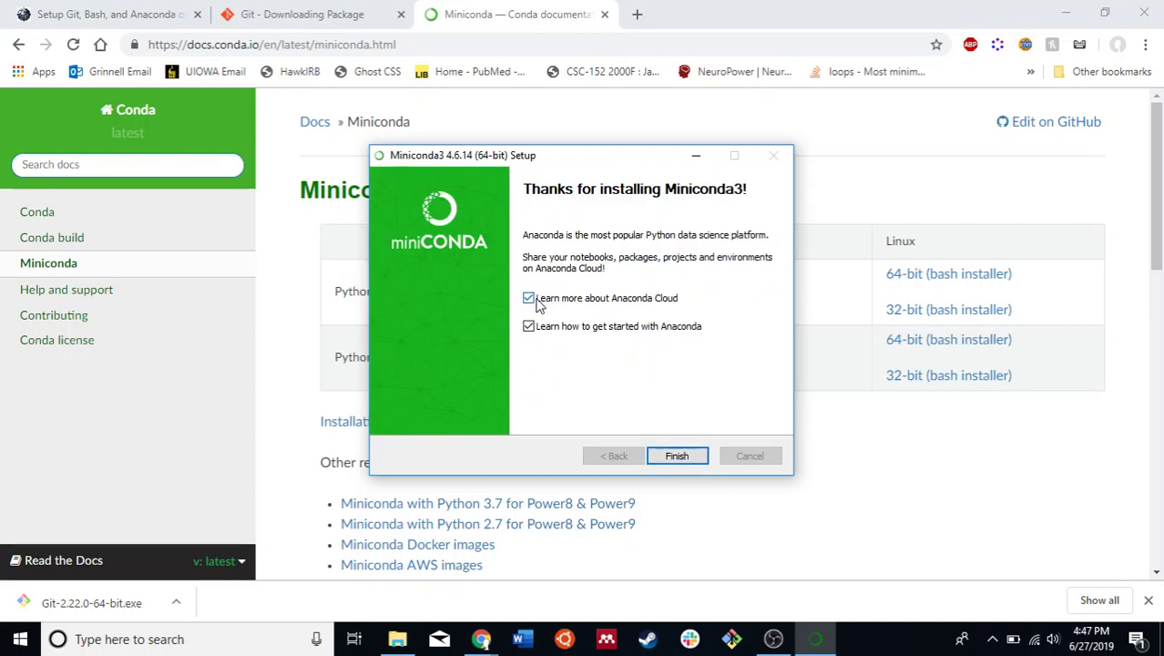
click(536, 303)
click(532, 328)
click(673, 448)
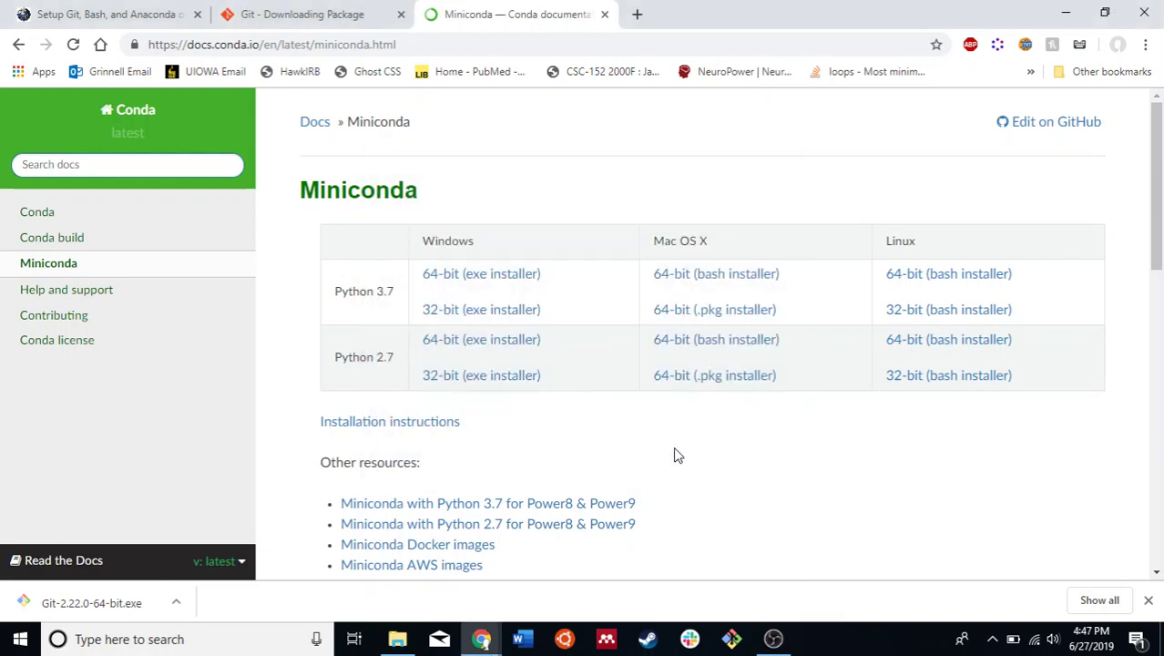
click(732, 637)
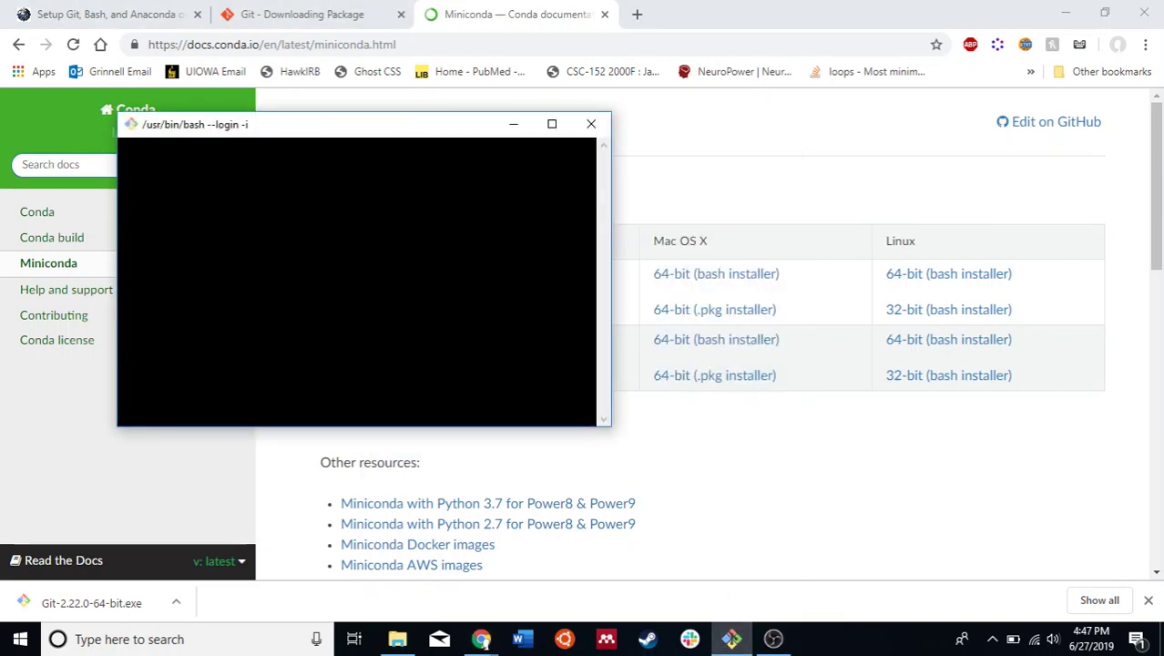
Run conda in Git Bash to confirm it prints its usage help.
drag(362, 135, 531, 180)
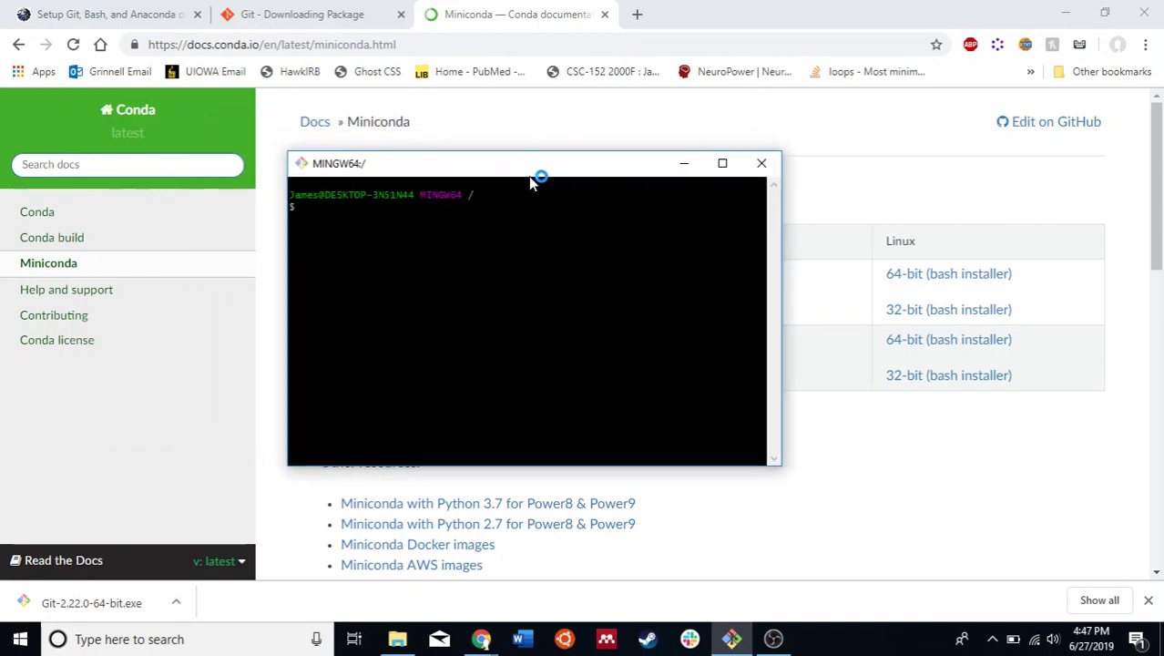
text(conda)
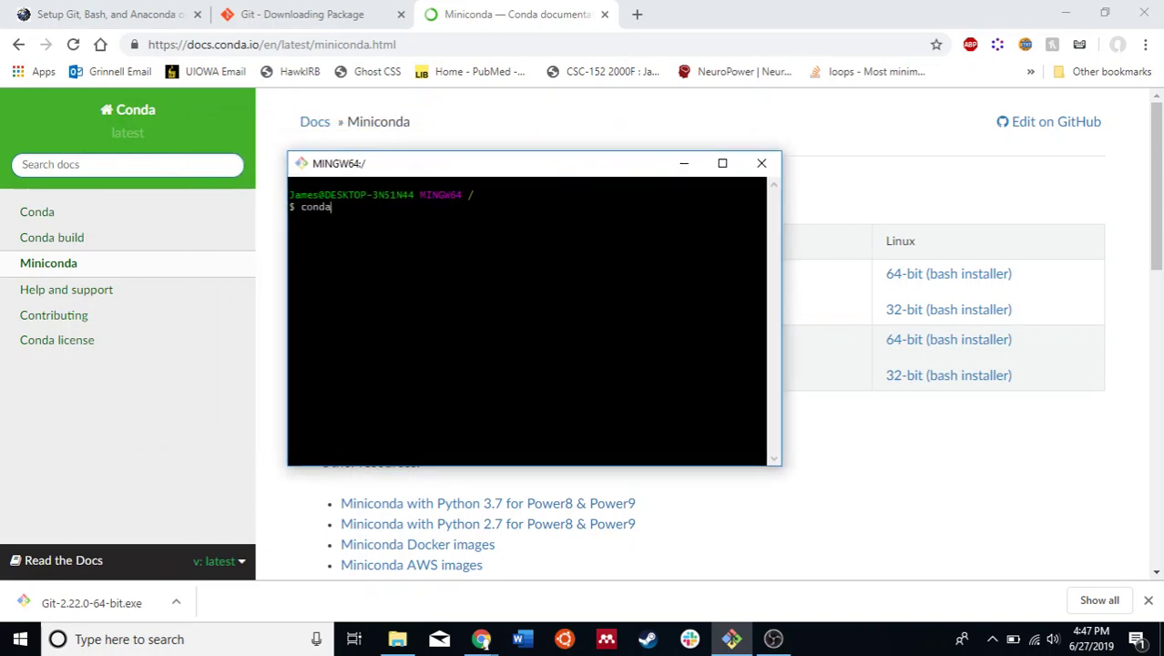
key(Return)
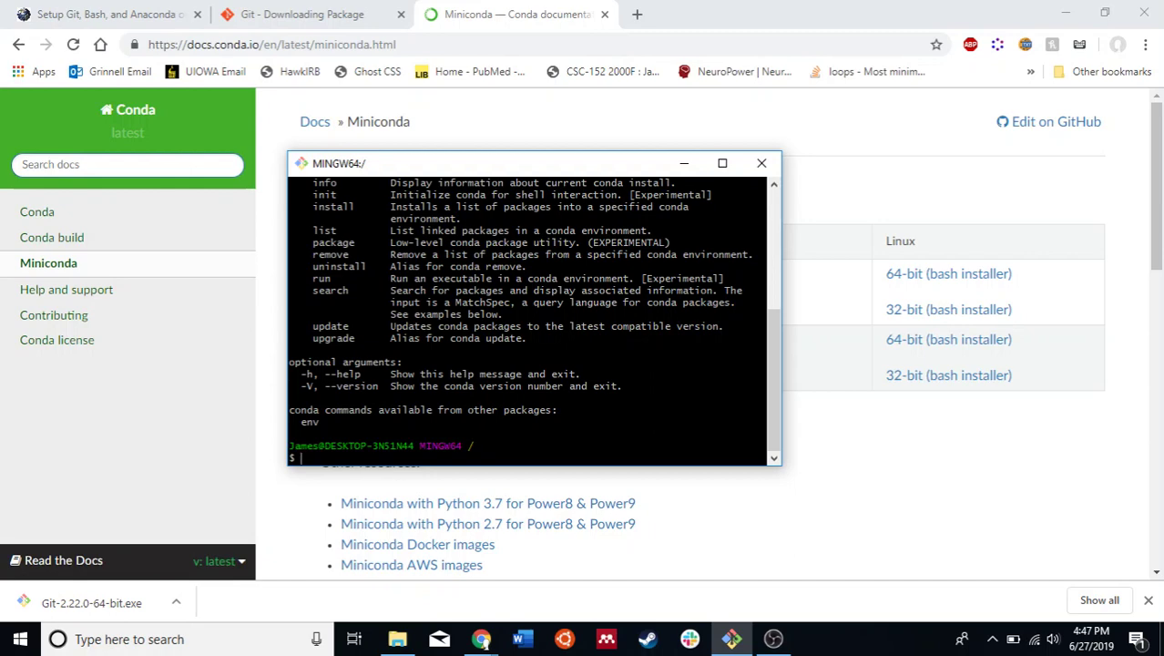
Maximize the terminal, enlarge the text, and clear the screen.
click(723, 163)
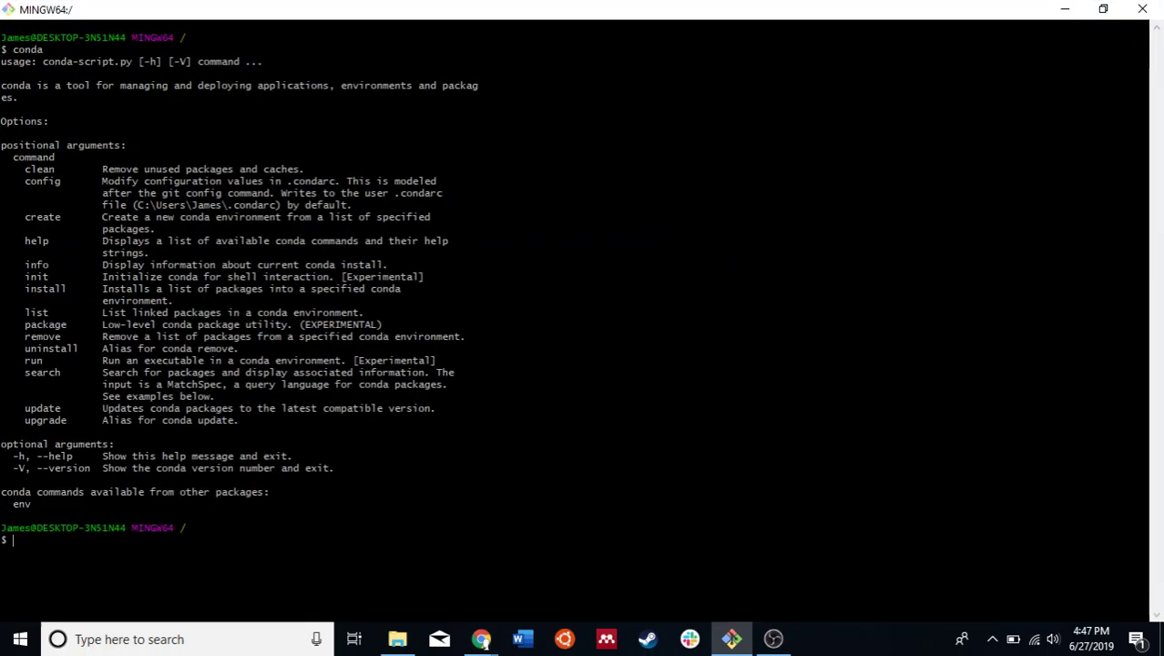
key(ctrl+equal)
key(ctrl+equal)
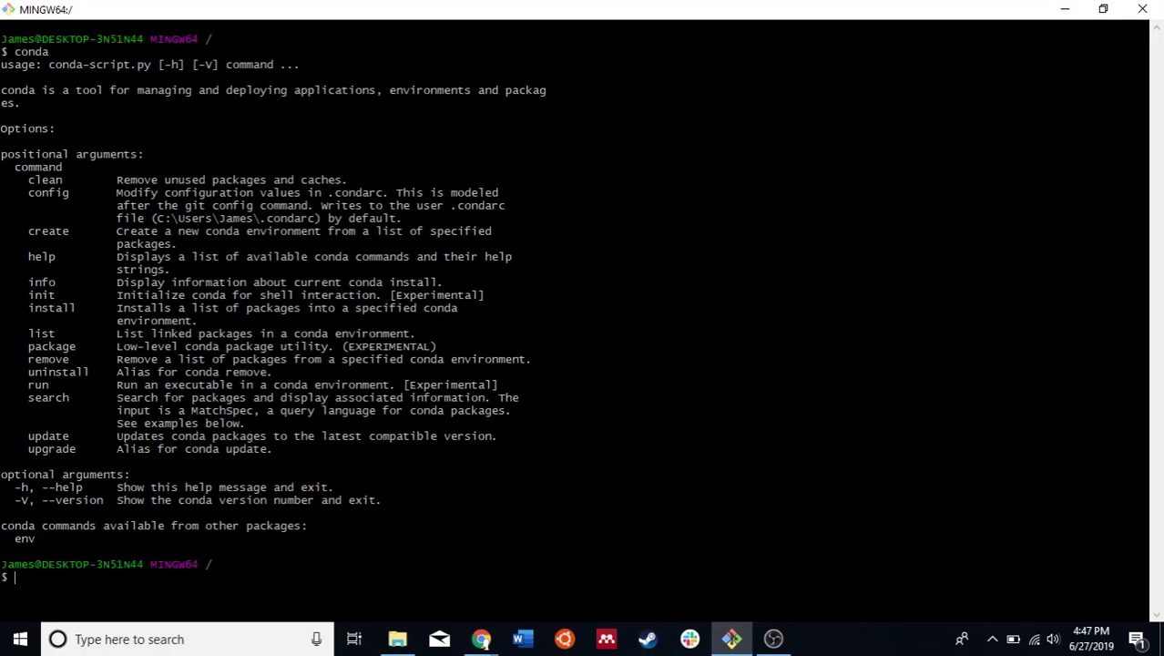
text(clear)
key(Return)
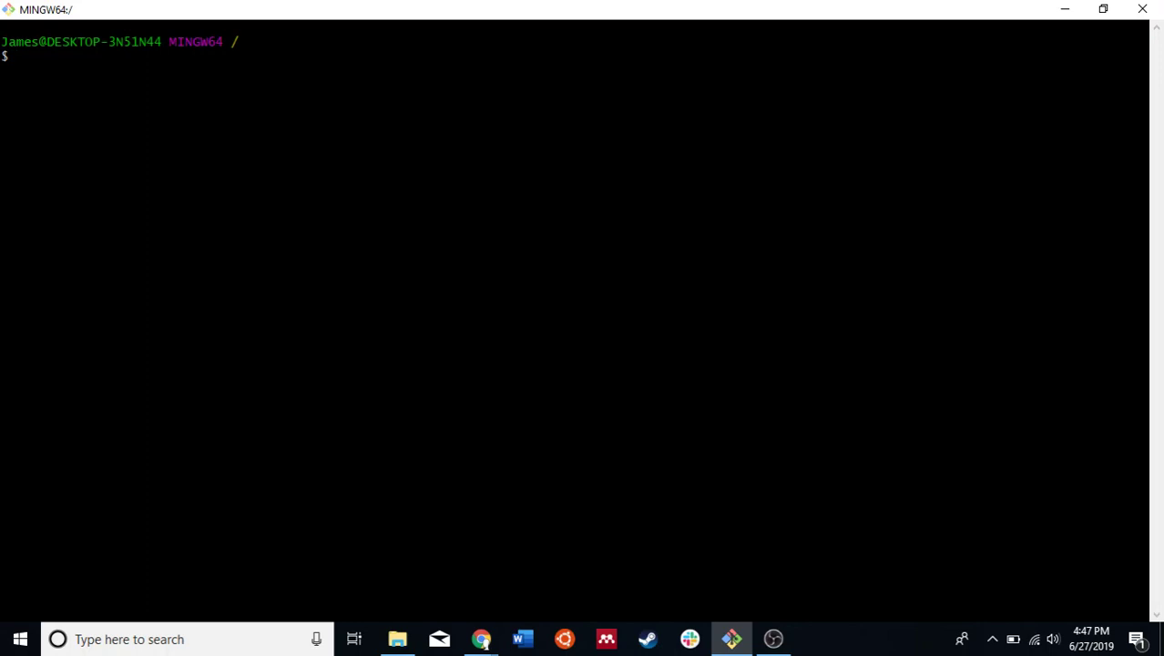
Create test_env with conda create -n test_env python=3.7 numpy pandas, confirming with y.
text(conda create -n)
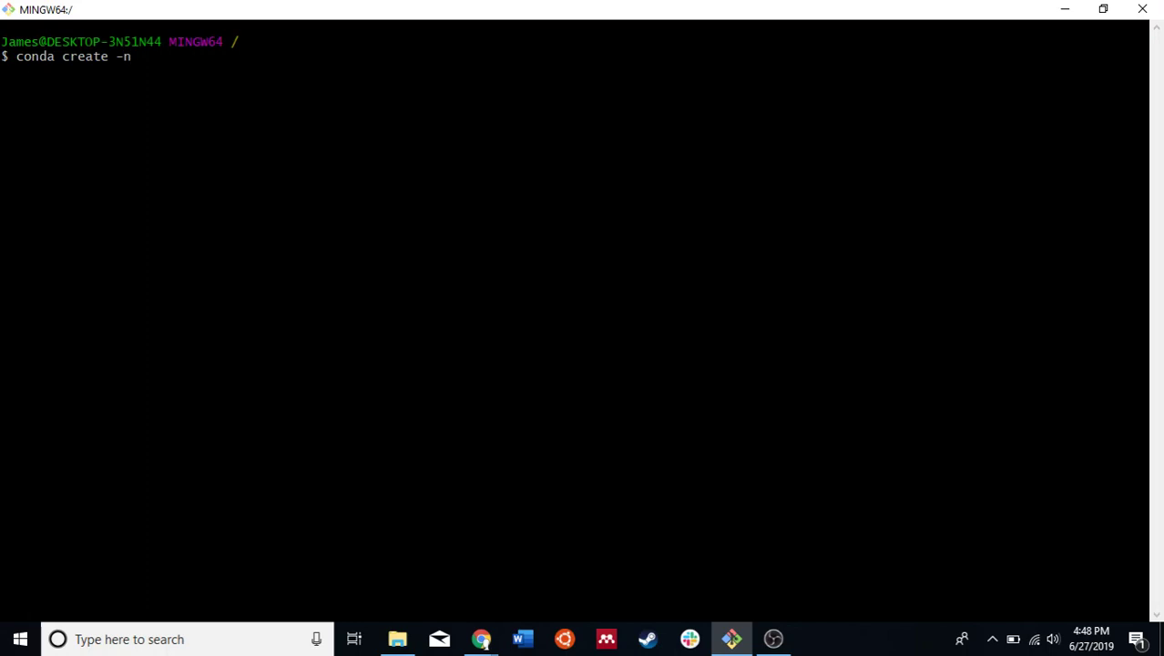
text( test_env python)
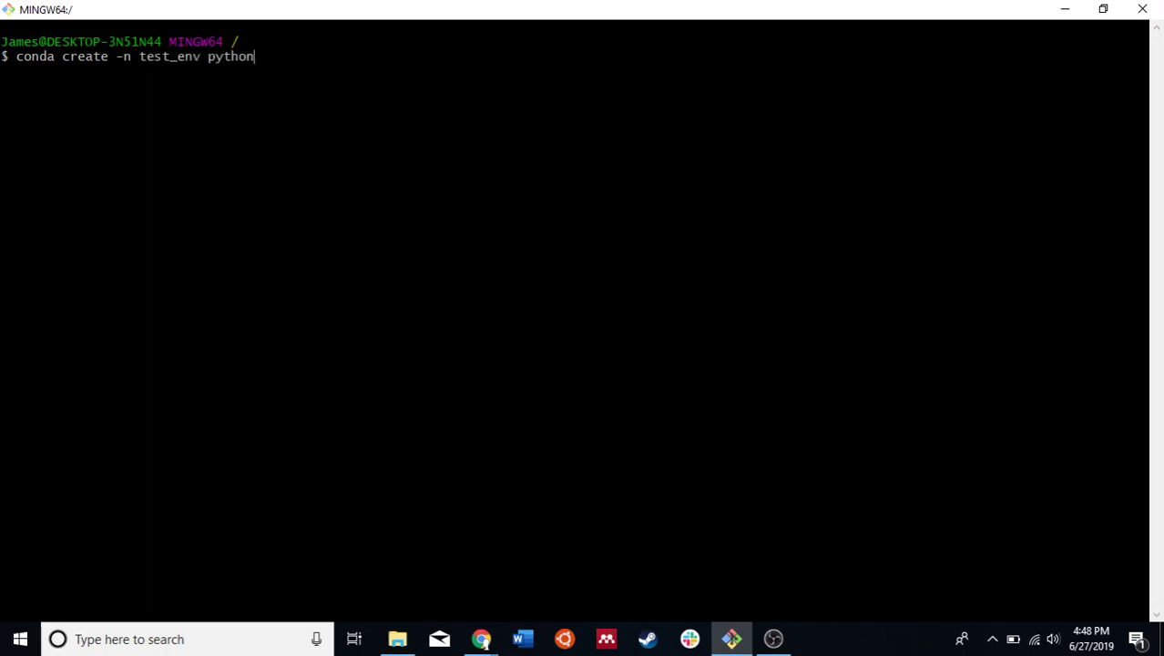
text(=3.7 numpy pan)
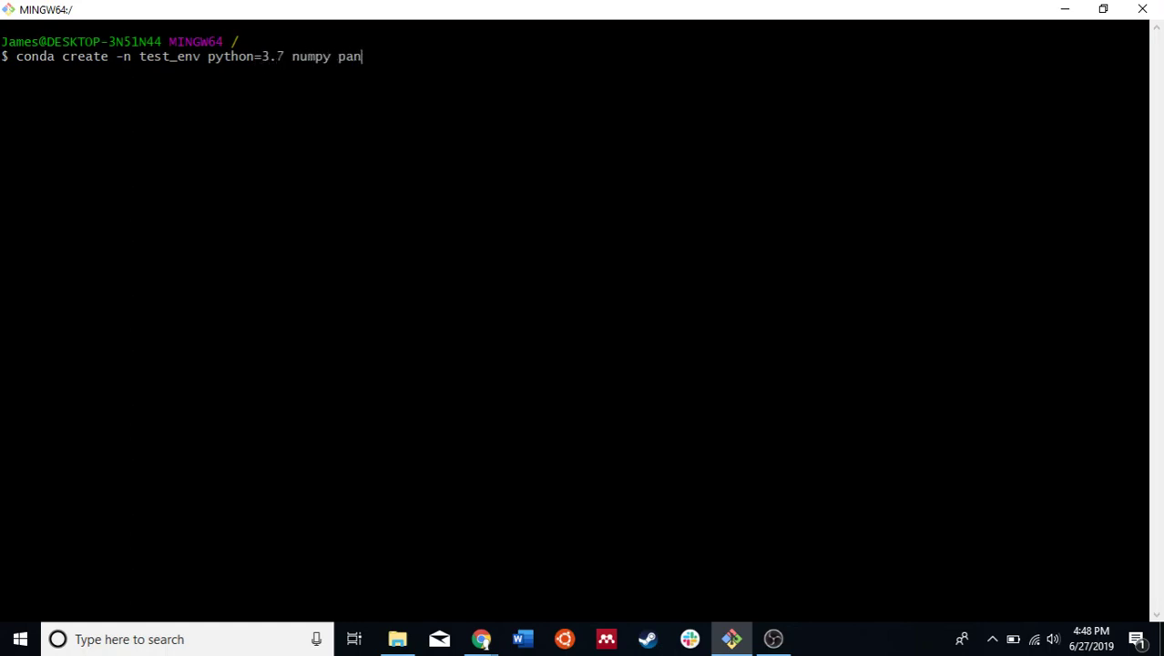
text(das)
key(Return)
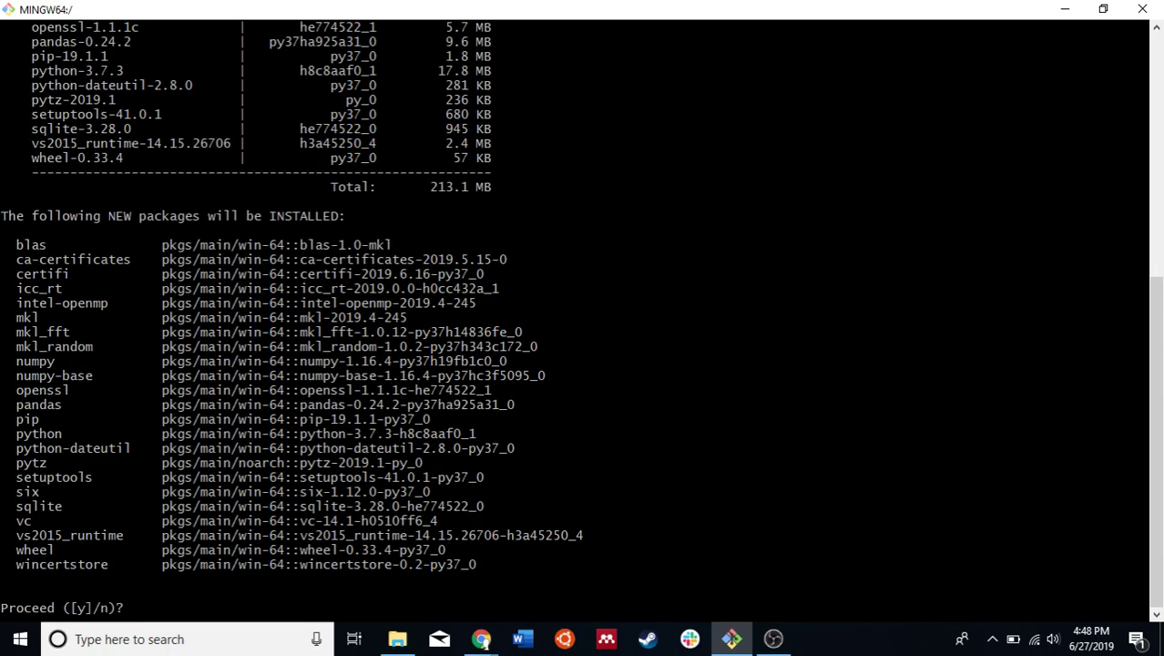
text(y)
key(Return)
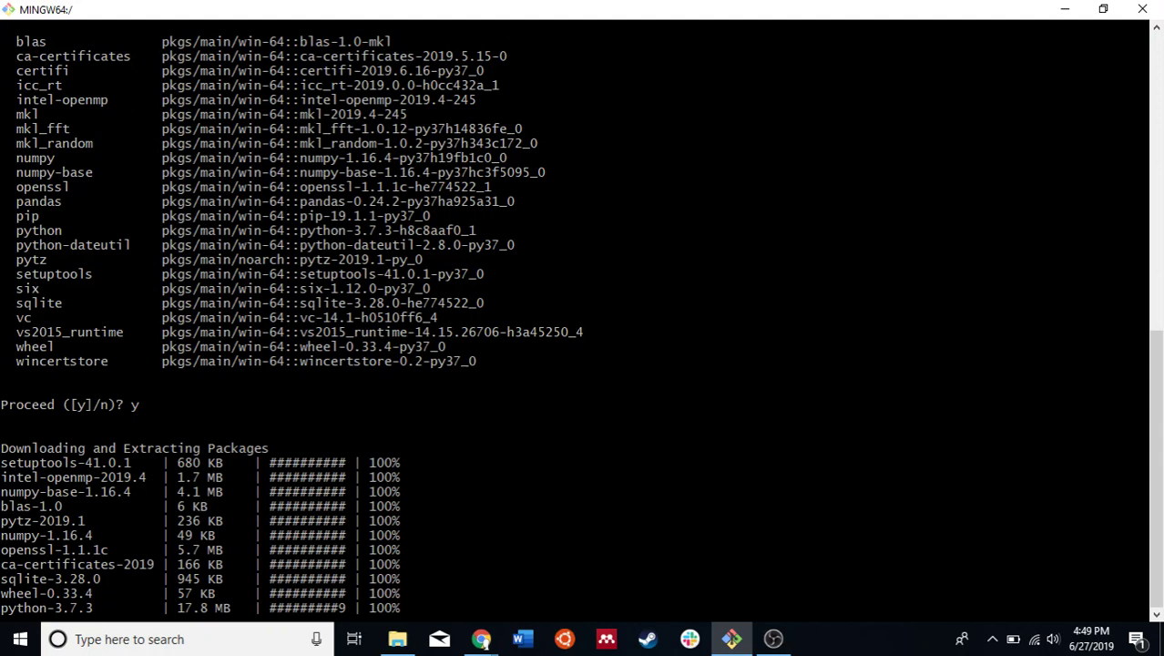
mouse_move(766, 643)
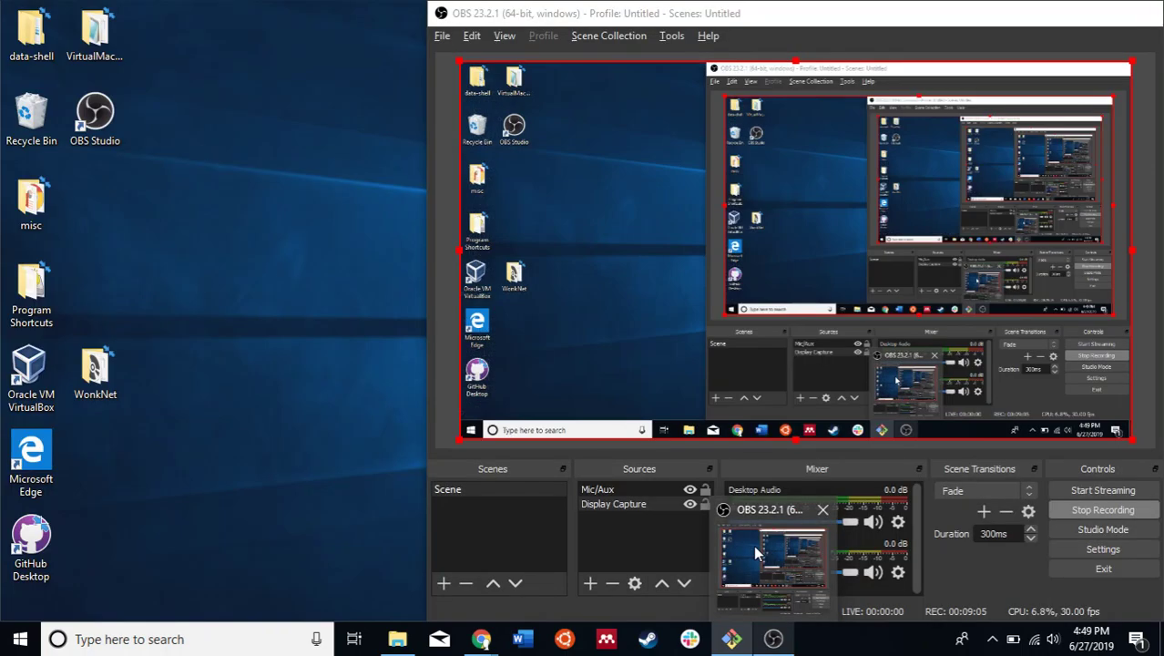
click(756, 549)
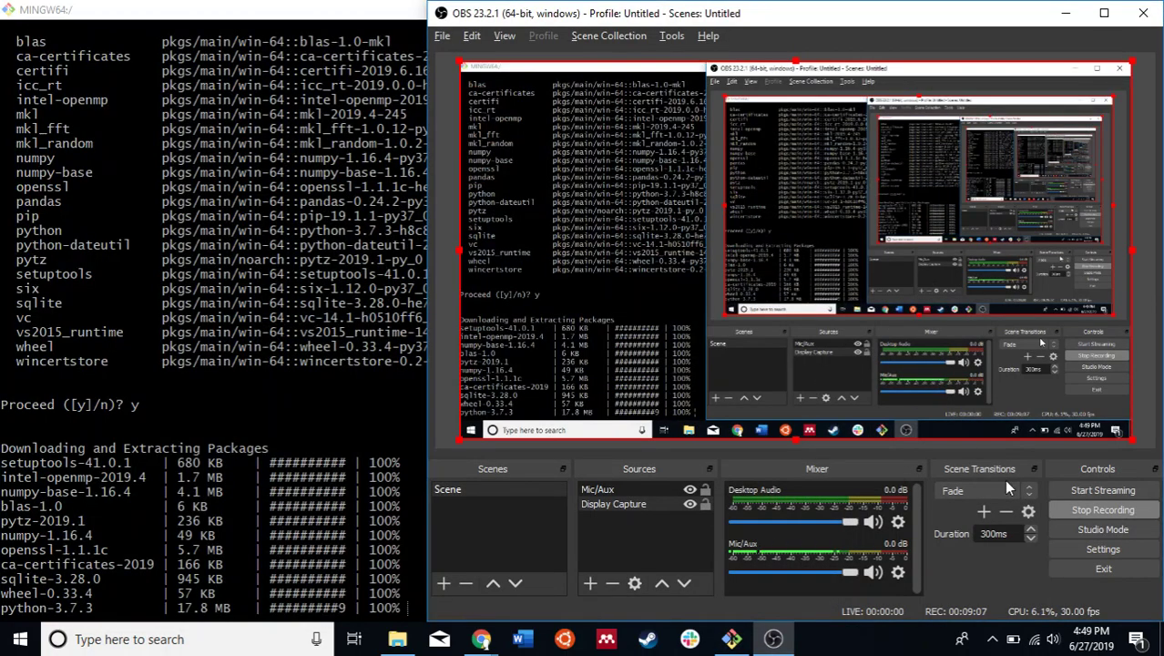